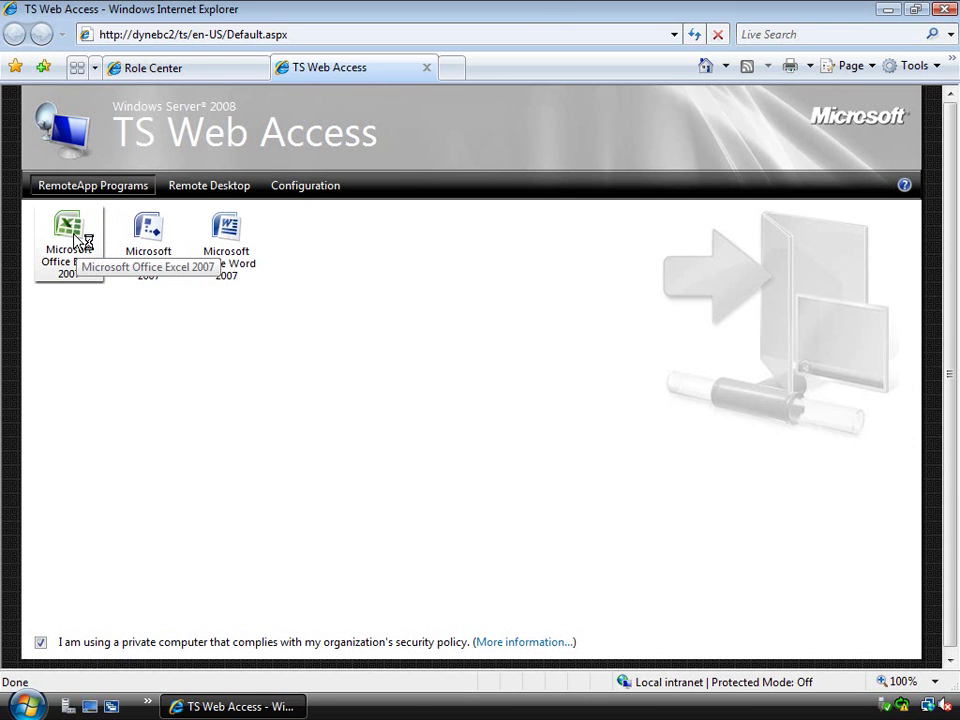
- Launch Excel 2007 as a RemoteApp from TS Web Access and sign in with the account password
left_click(75, 237)
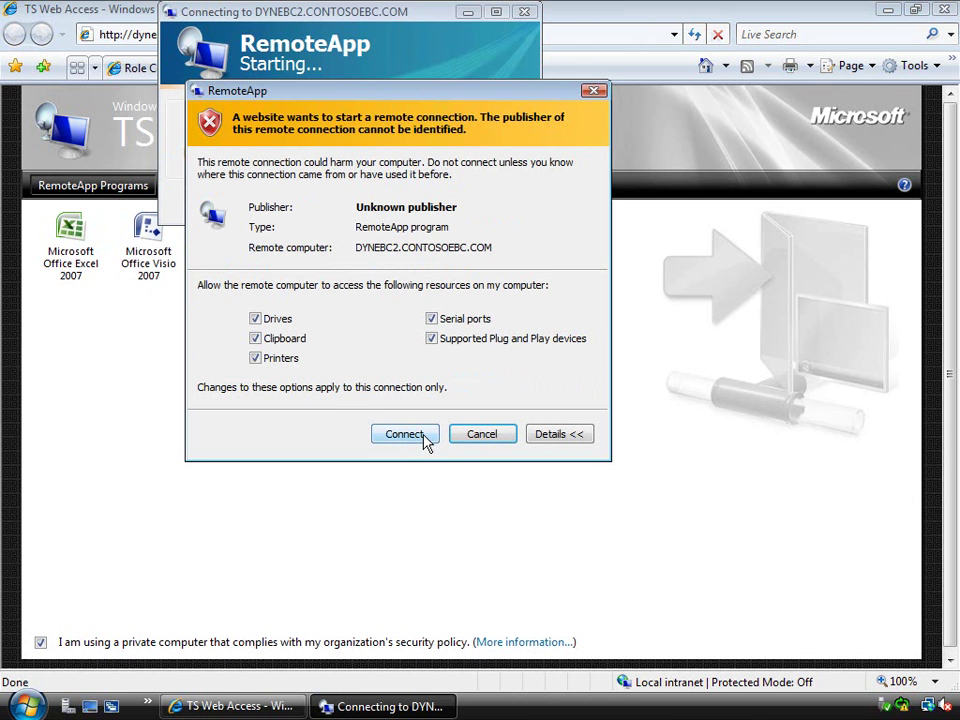
left_click(406, 434)
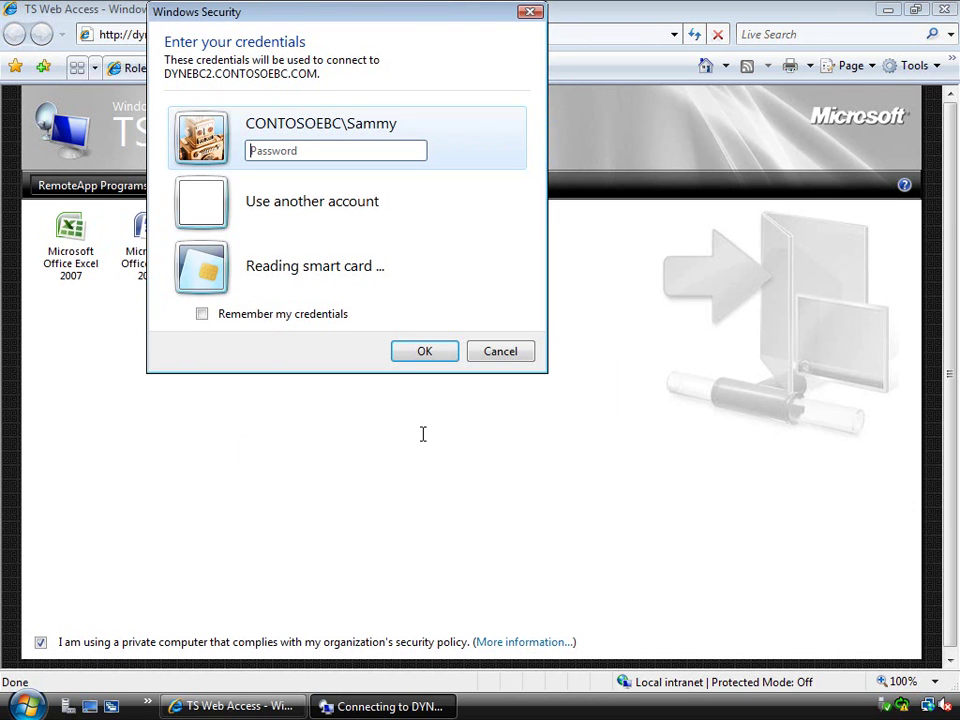
type("p")
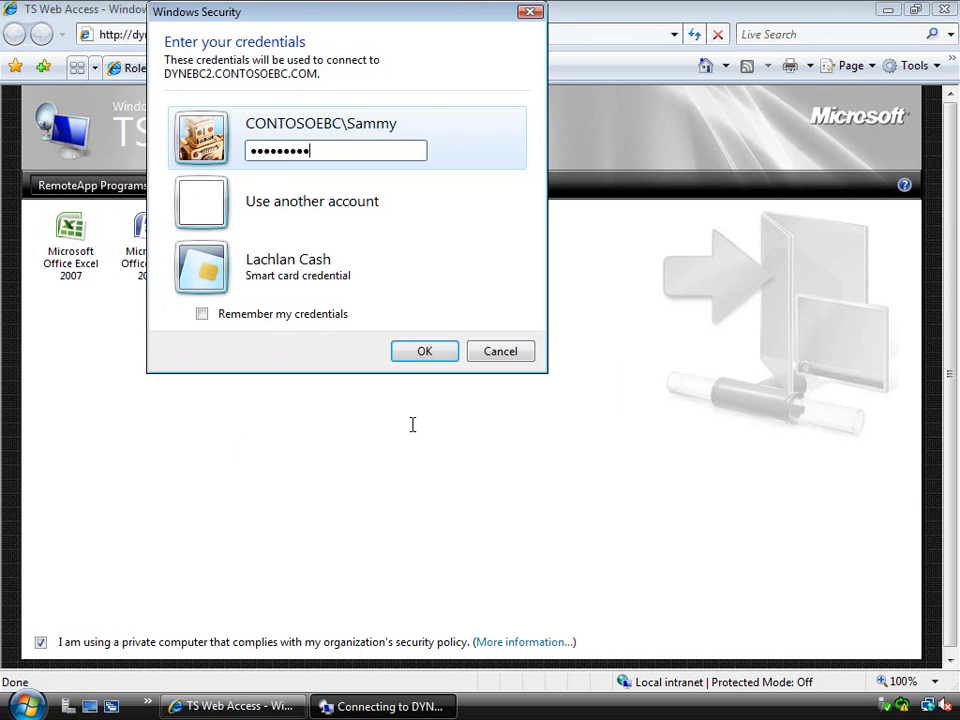
key("Return")
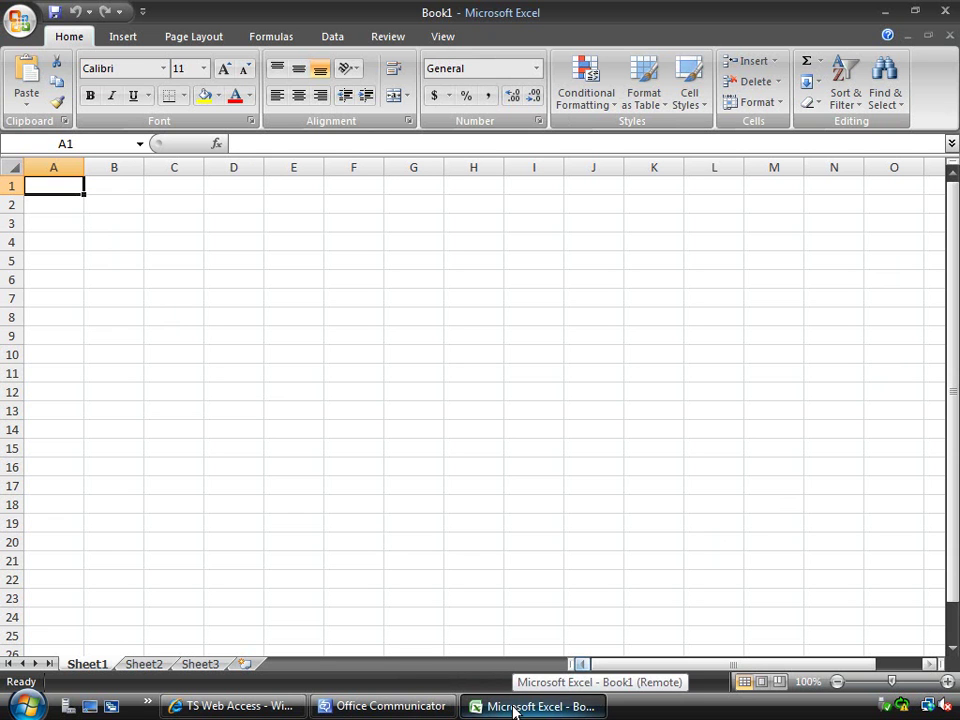
- Close remote Excel and Communicator, then launch TS RemoteApp Manager from Administrative Tools > Terminal Services
left_click(946, 13)
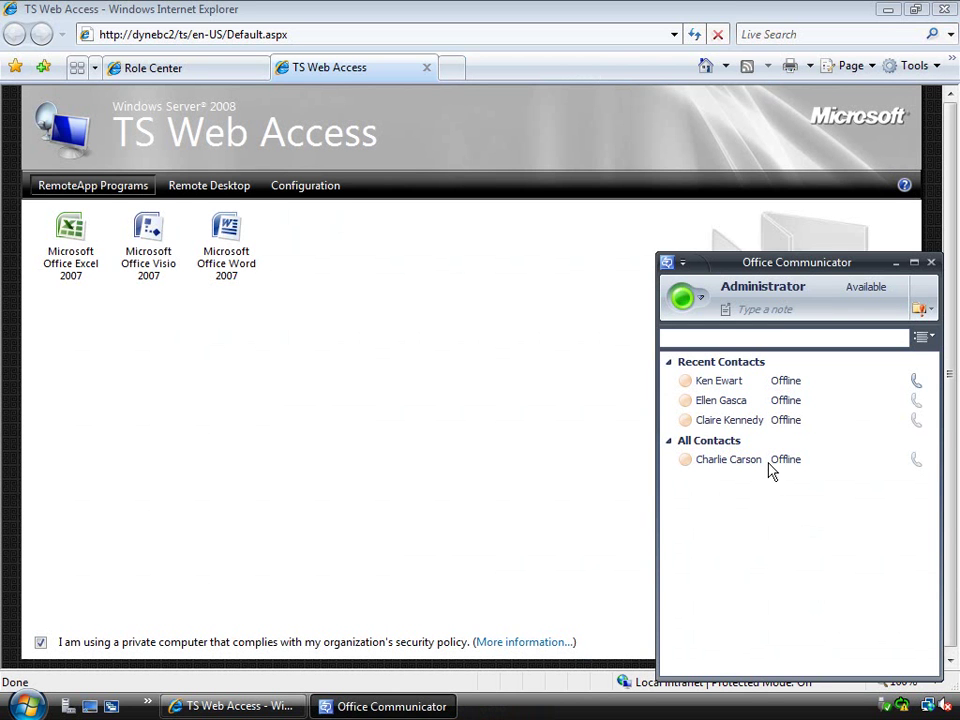
left_click(930, 264)
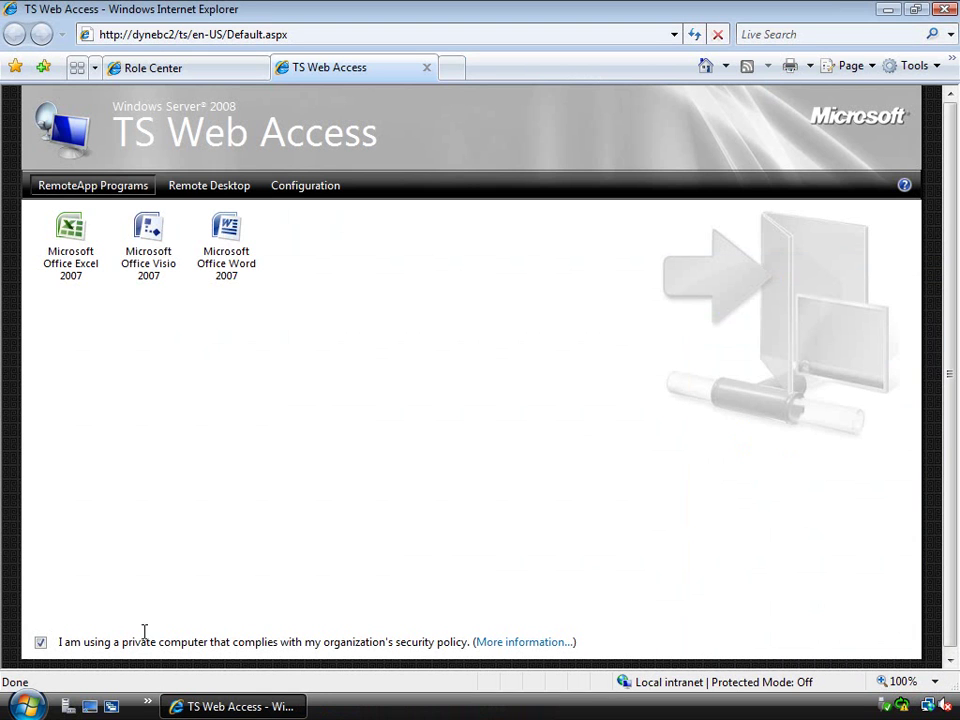
left_click(37, 707)
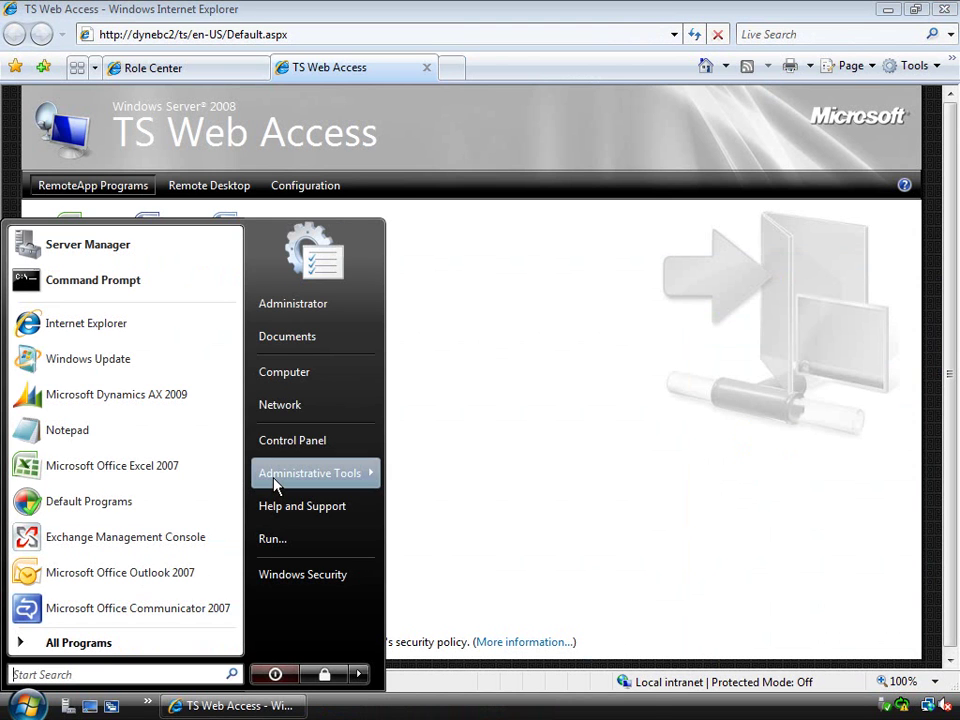
mouse_move(277, 485)
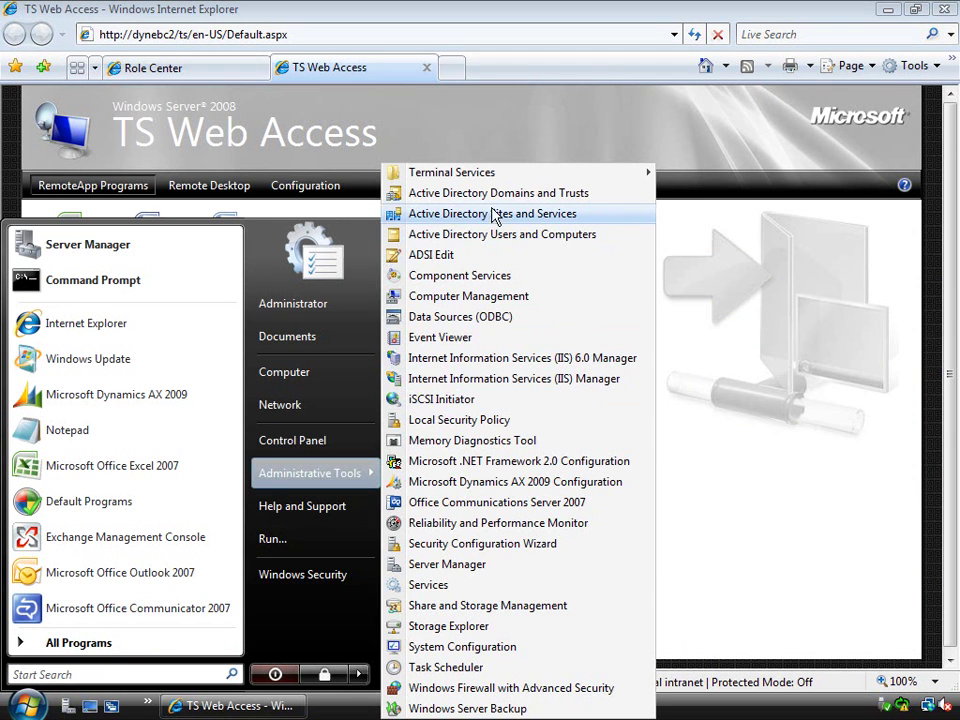
mouse_move(500, 176)
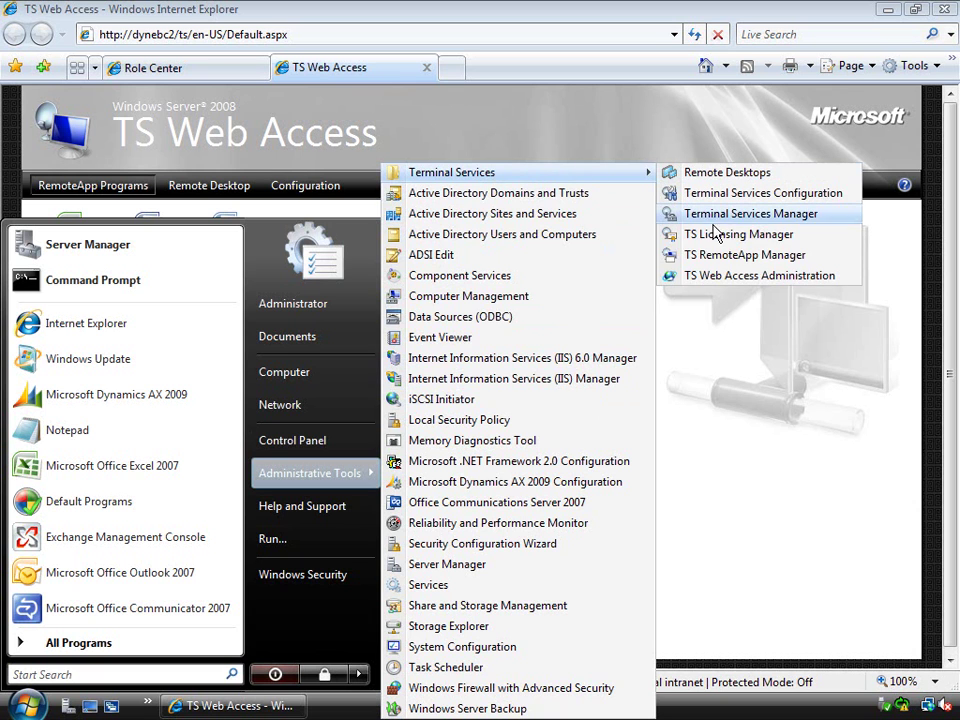
left_click(724, 257)
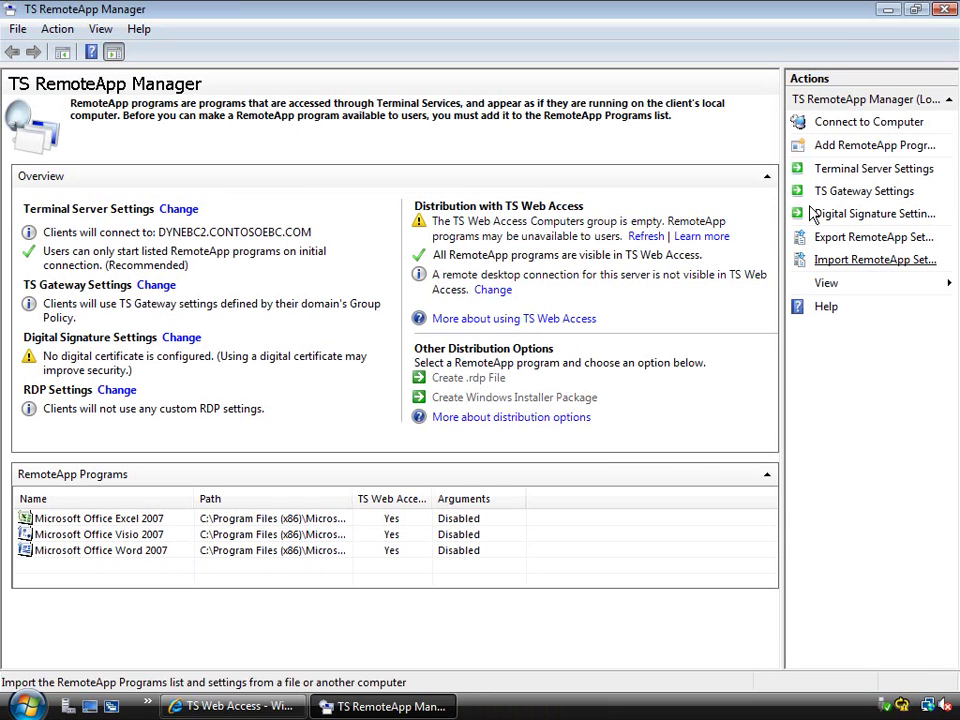
- Publish Microsoft Dynamics AX 2009 using the Add RemoteApp Programs wizard
left_click(831, 152)
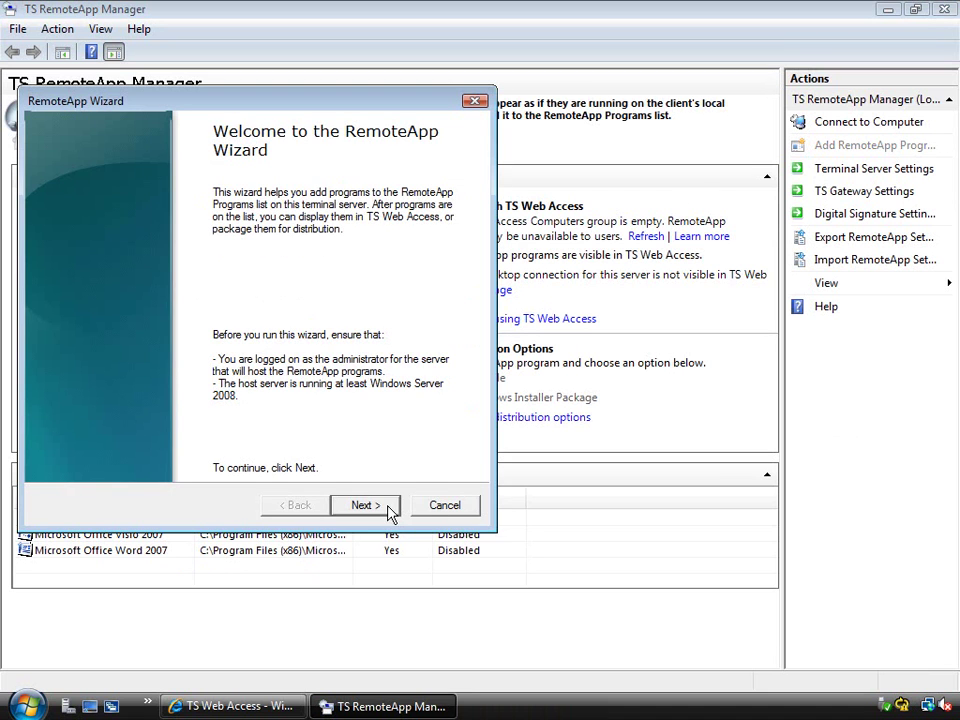
left_click(386, 505)
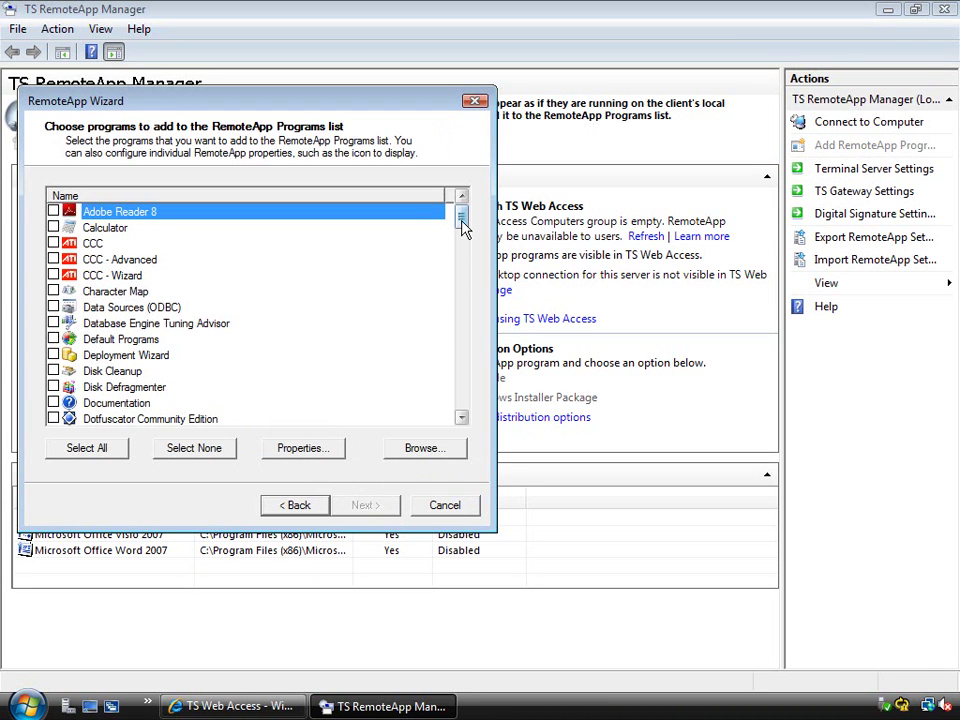
left_click_drag(461, 220, 466, 272)
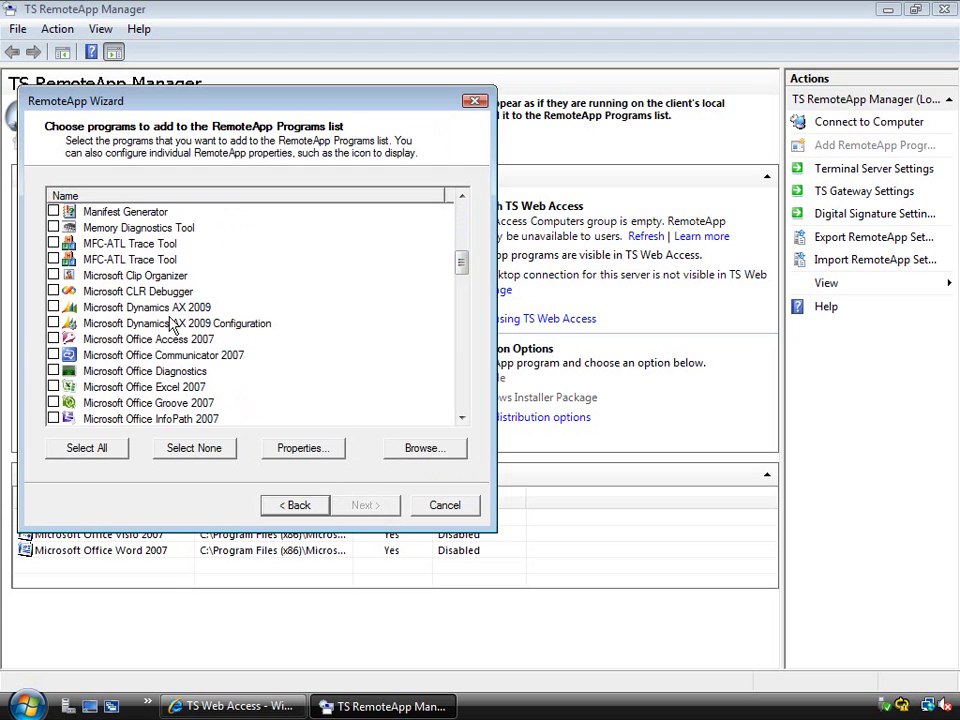
left_click(53, 307)
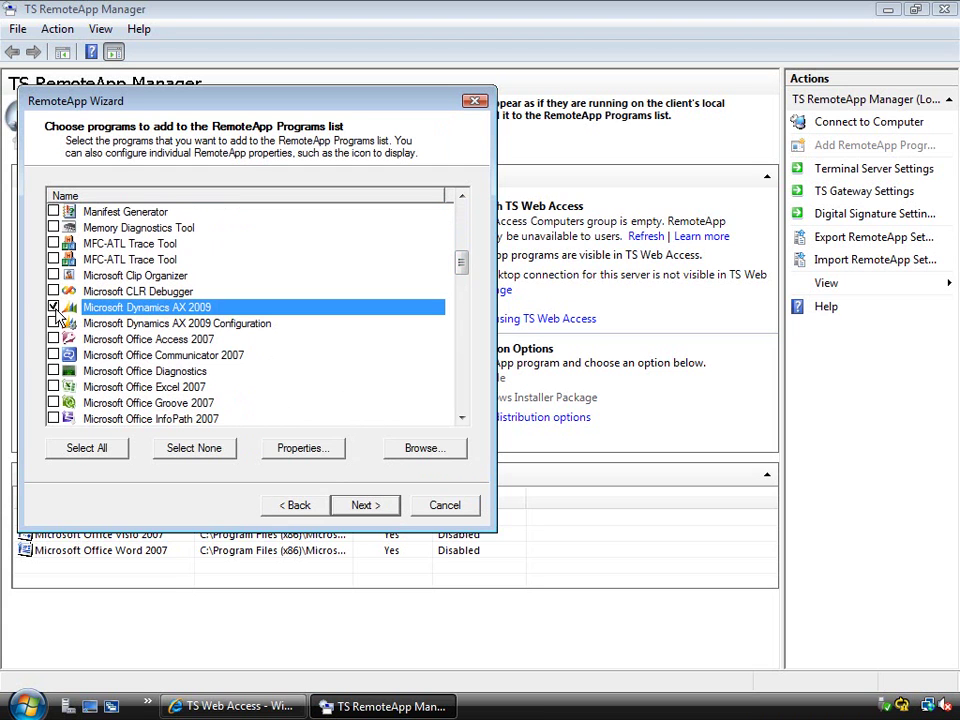
left_click(360, 508)
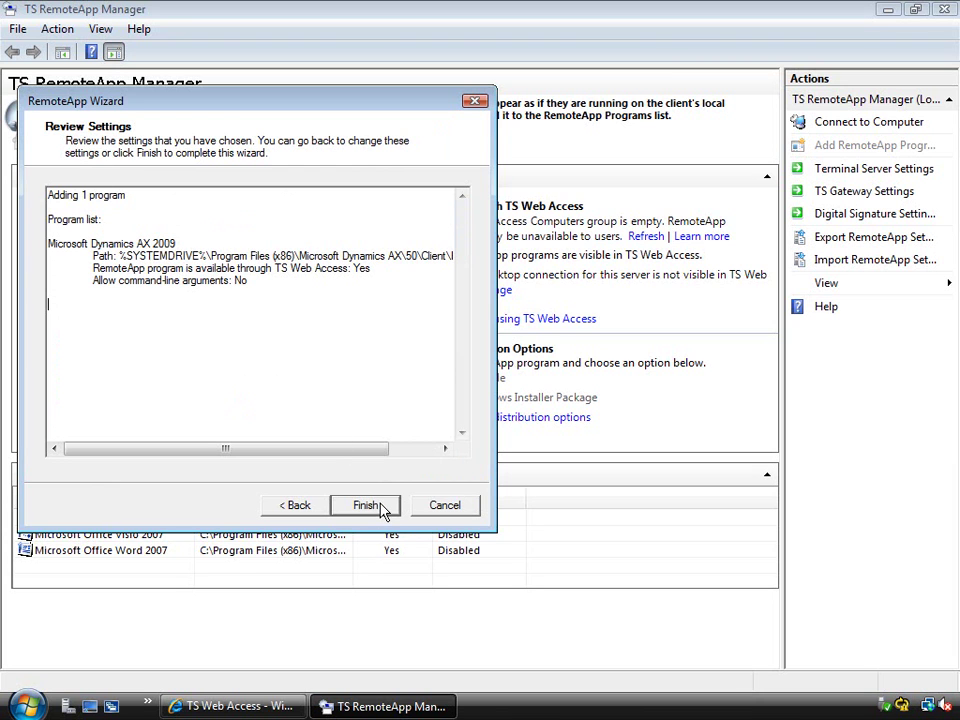
left_click(373, 514)
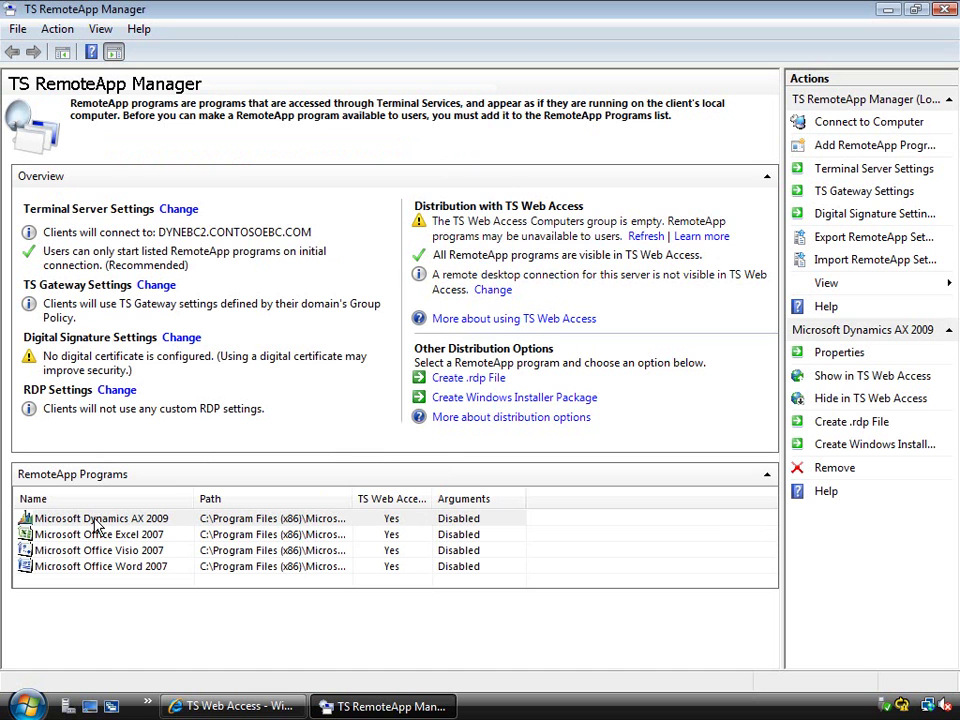
- Refresh TS Web Access and launch Dynamics AX 2009 remotely, signing in with the account password
left_click(204, 707)
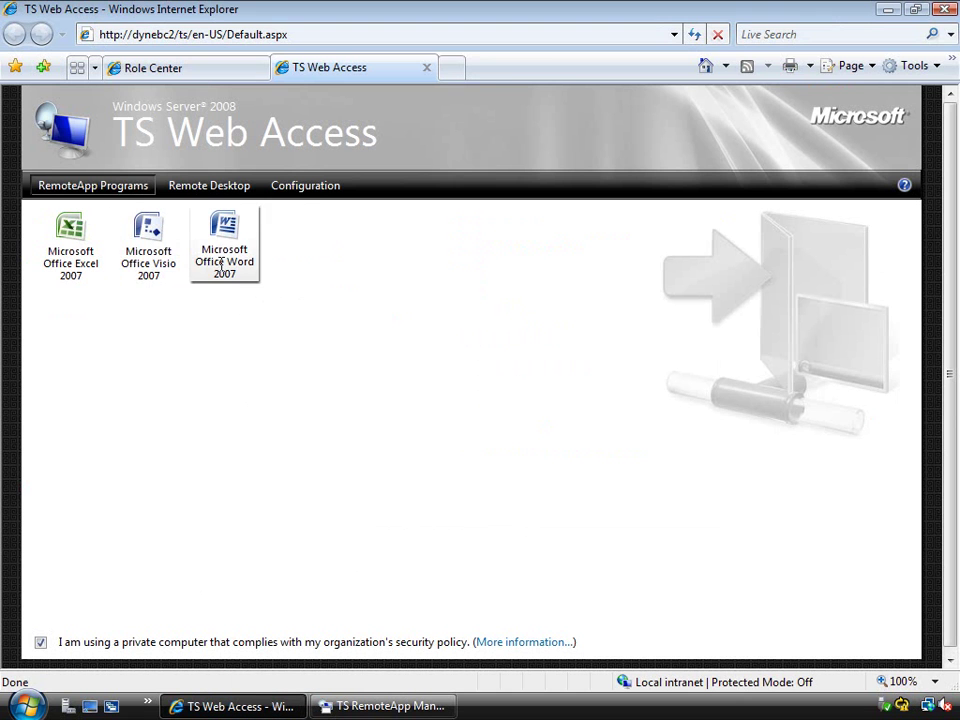
left_click(695, 36)
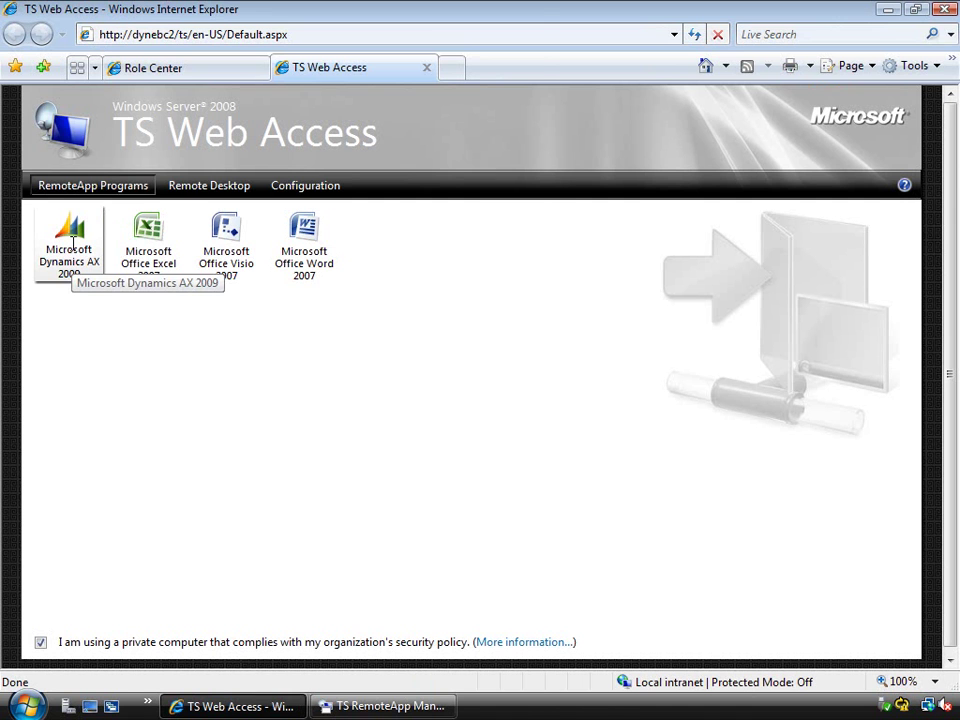
left_click(72, 240)
left_click(343, 362)
type("•")
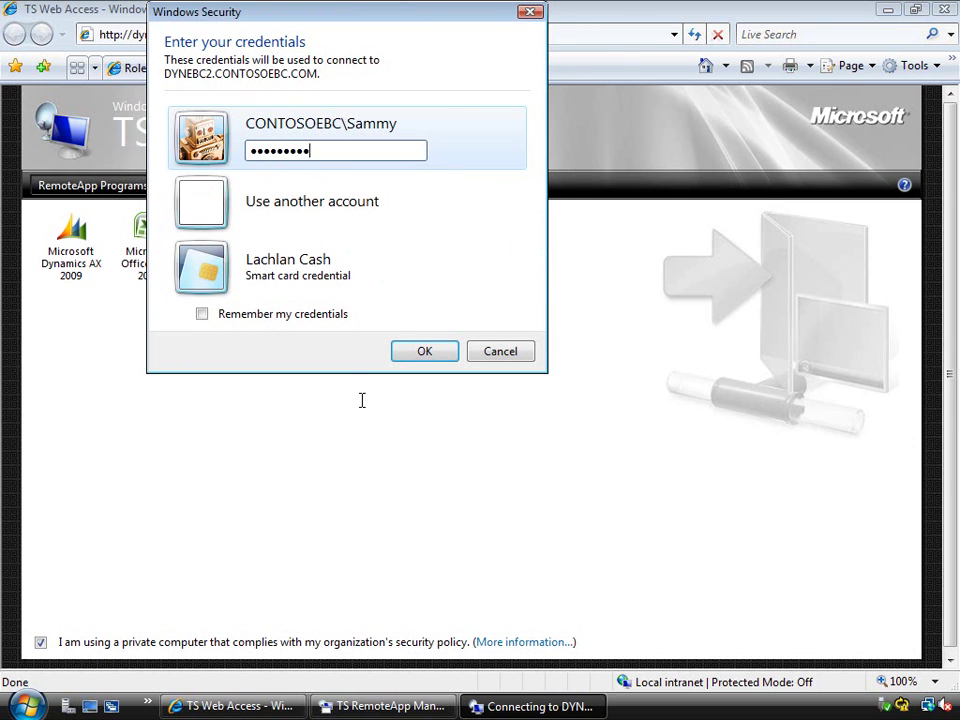
key("Return")
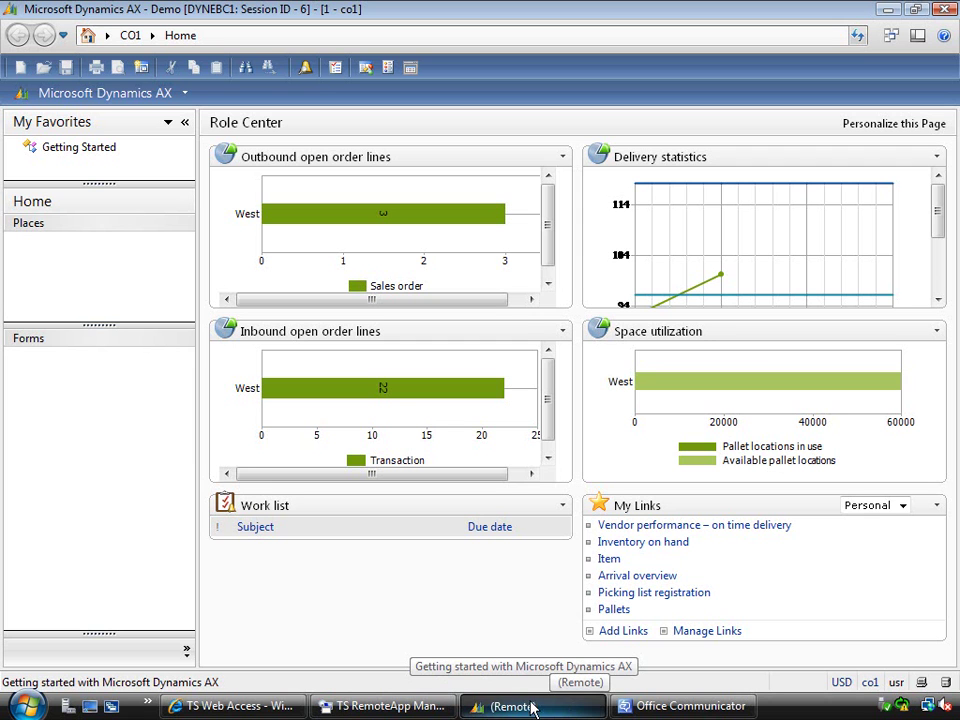
- Close the remote Dynamics AX client and Communicator, returning to the Shipping and Receiving Role Center
left_click(943, 10)
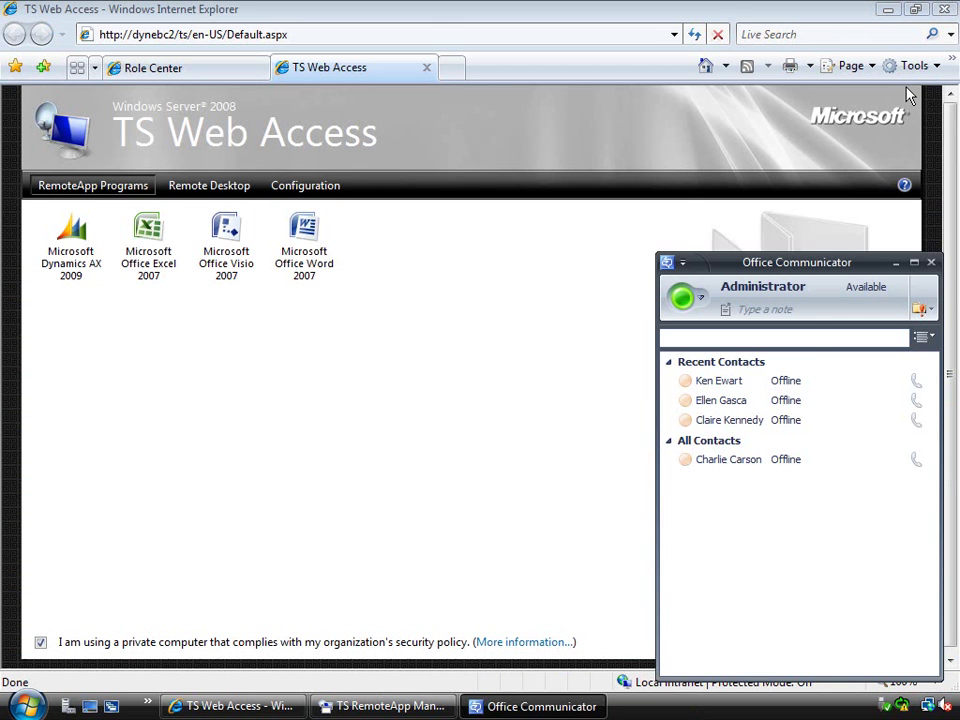
left_click(931, 263)
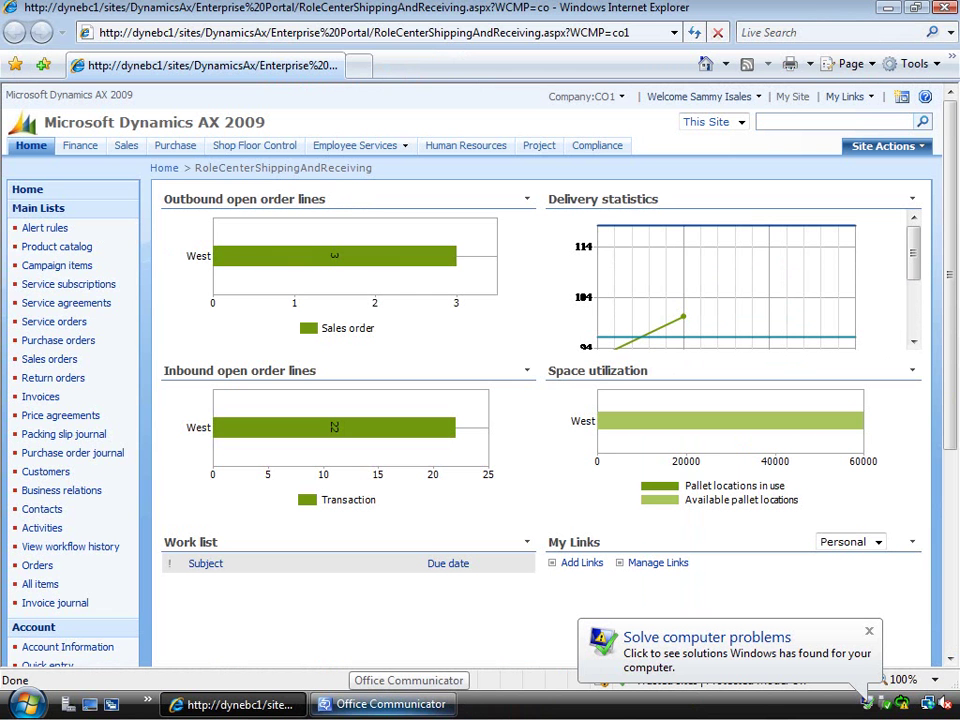
left_click(24, 704)
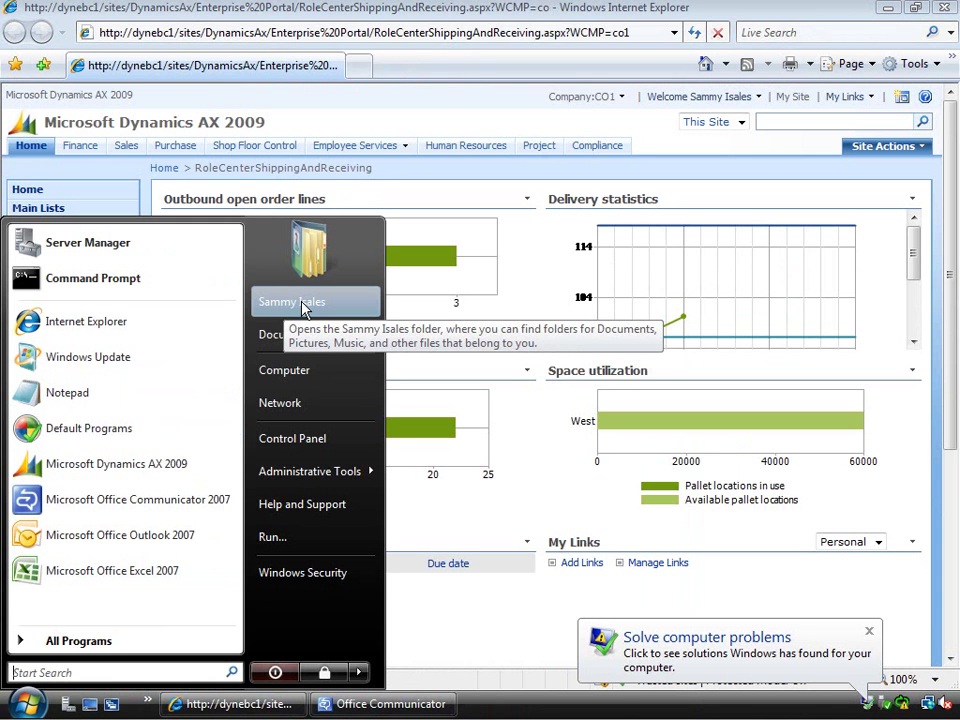
left_click(400, 607)
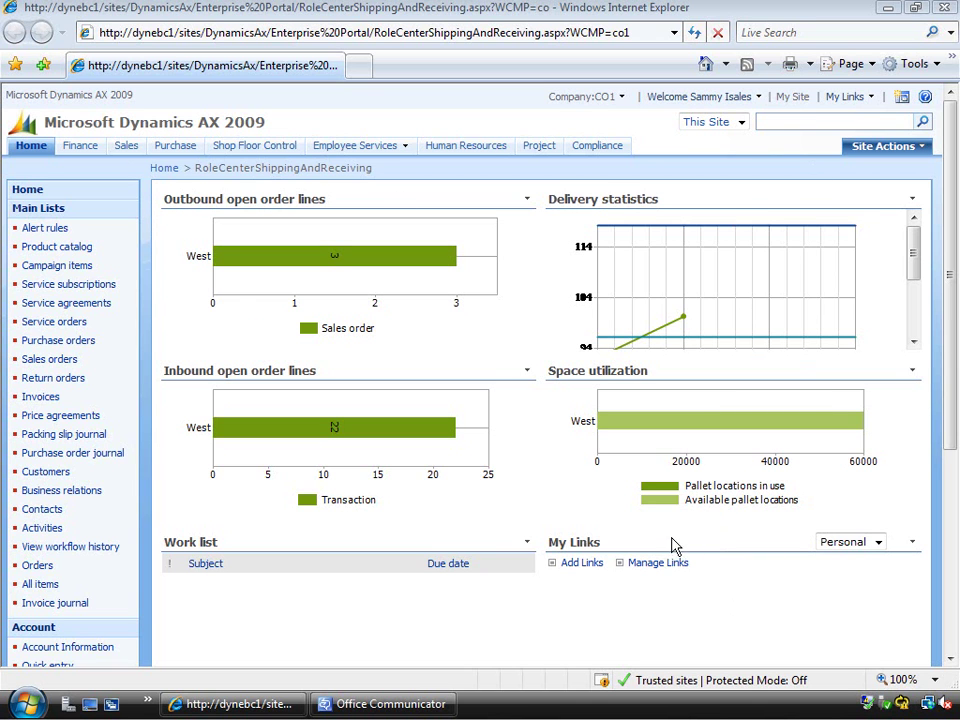
- Put the Role Center page into edit mode with Site Actions > Edit Page
left_click(870, 150)
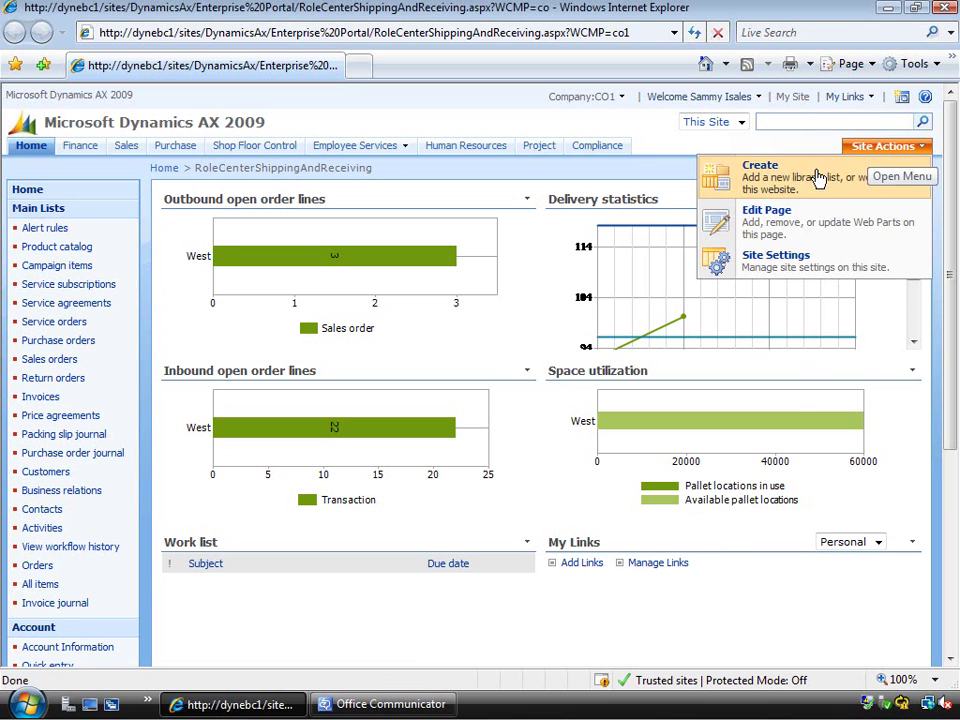
left_click(762, 222)
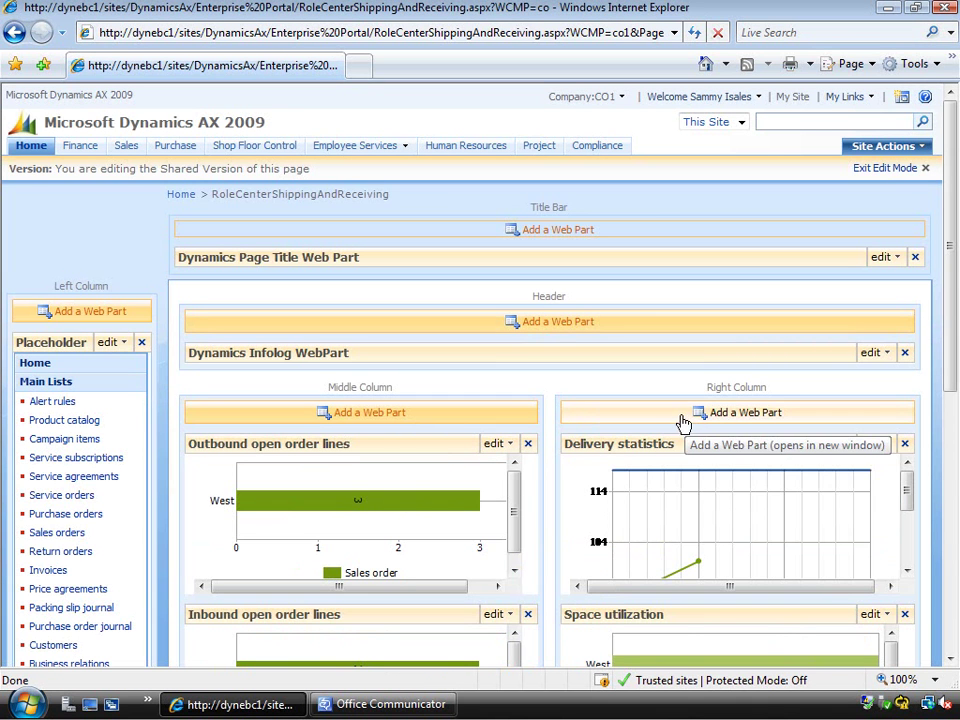
- Add a Page Viewer Web Part to the Role Center's Footer zone
left_click_drag(954, 377, 945, 585)
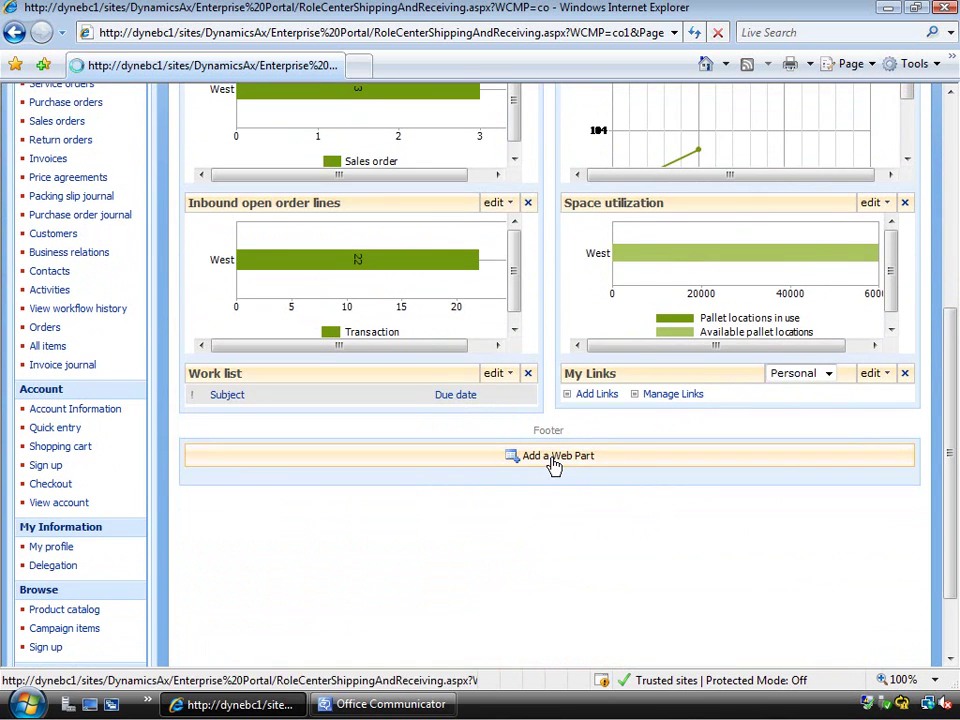
left_click(555, 462)
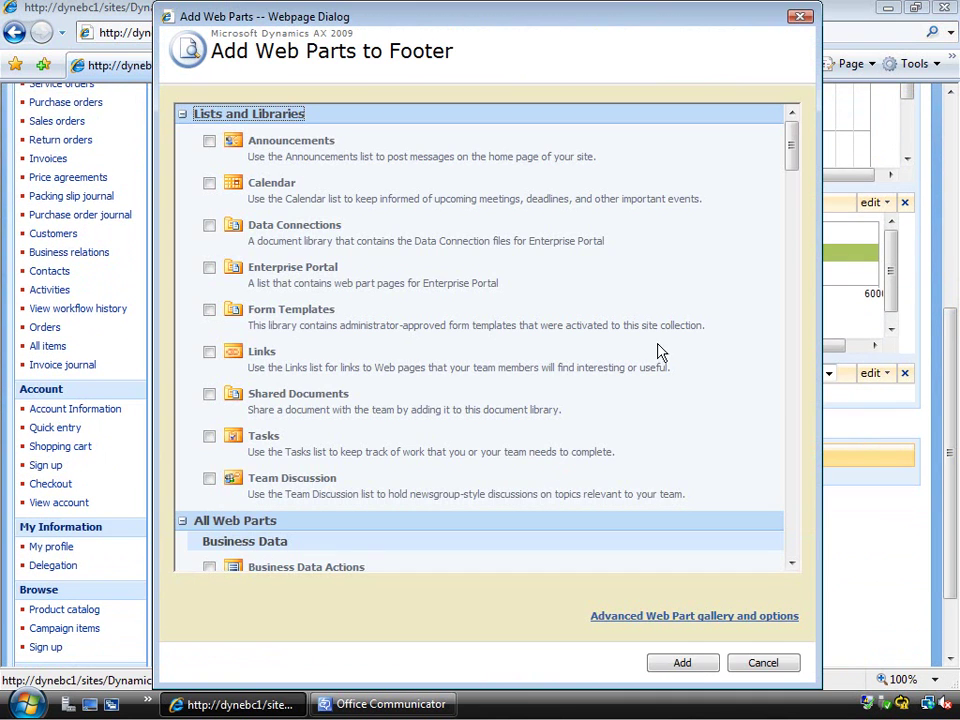
left_click_drag(791, 157, 786, 453)
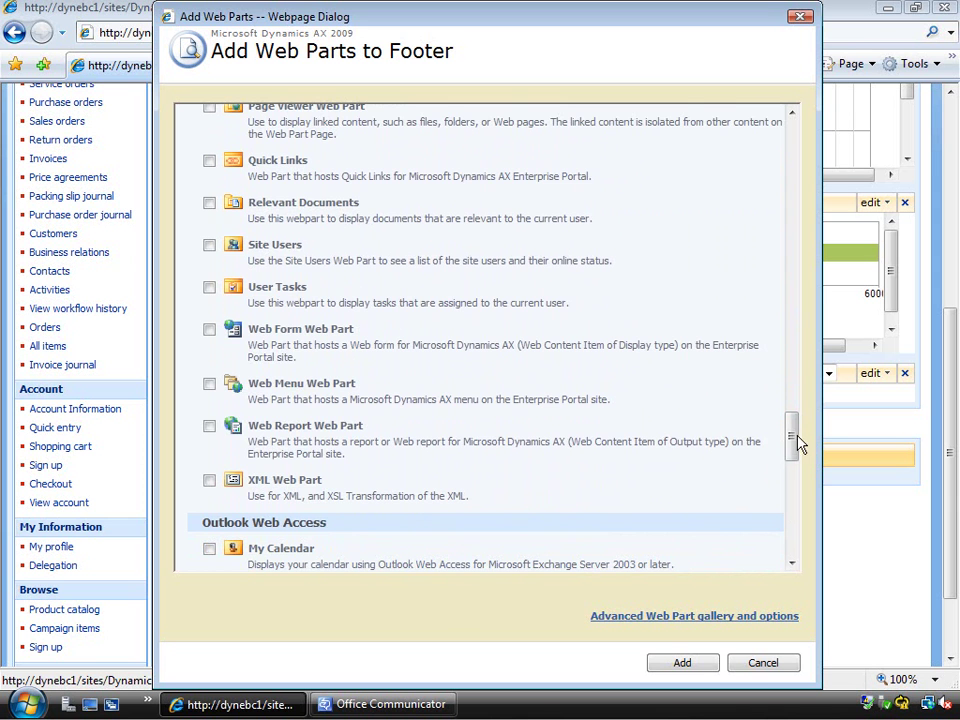
left_click_drag(793, 443, 771, 409)
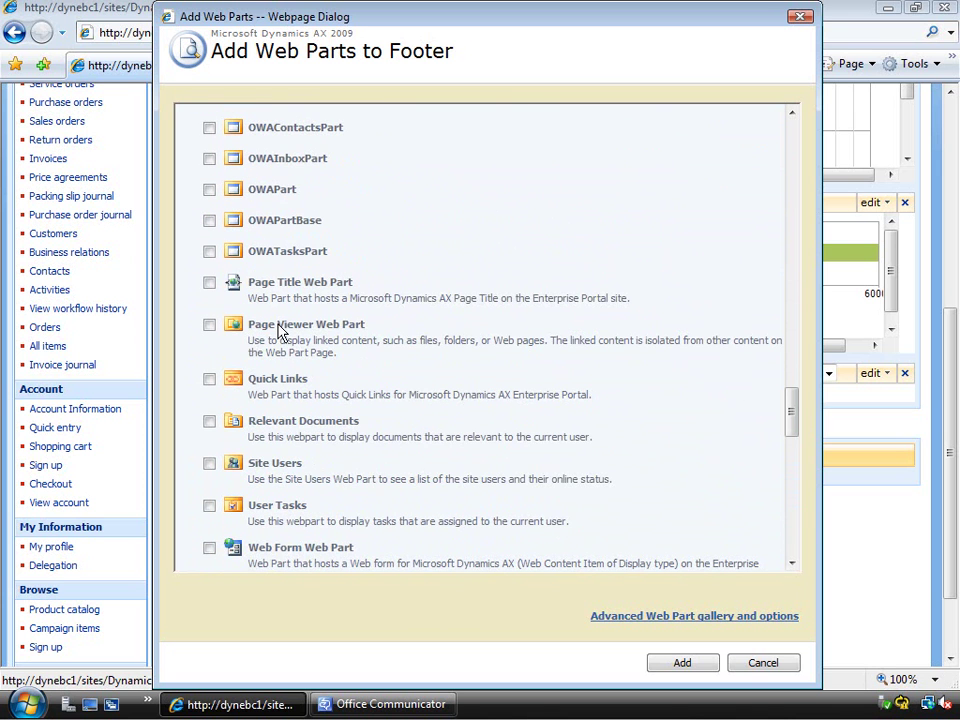
left_click(209, 326)
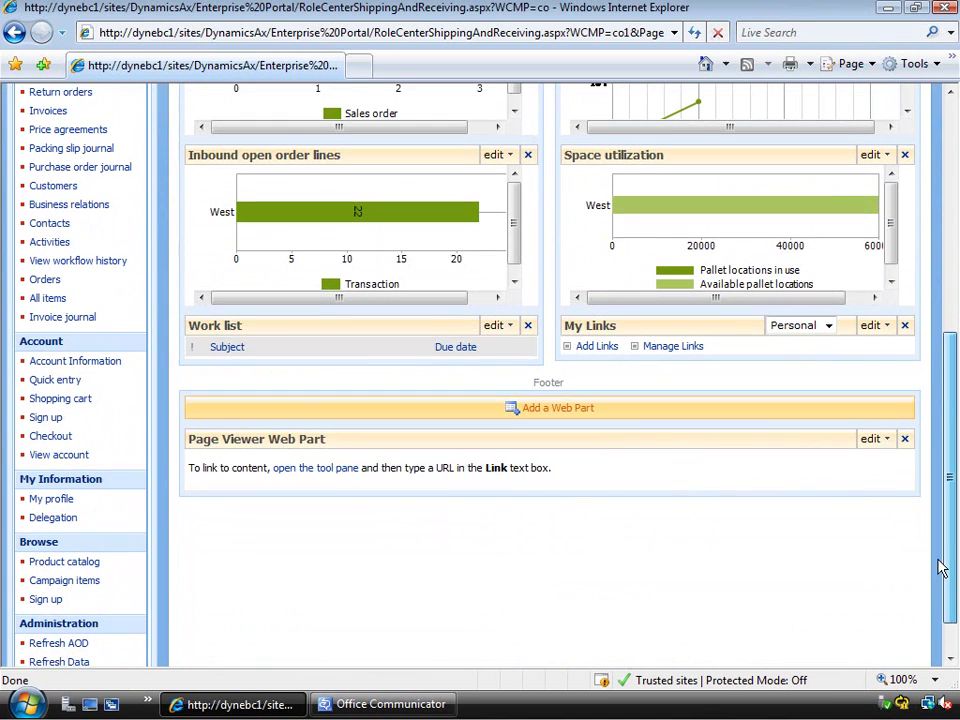
- Open the Page Viewer tool pane and copy the TS Web Access URL from the address bar
left_click(311, 460)
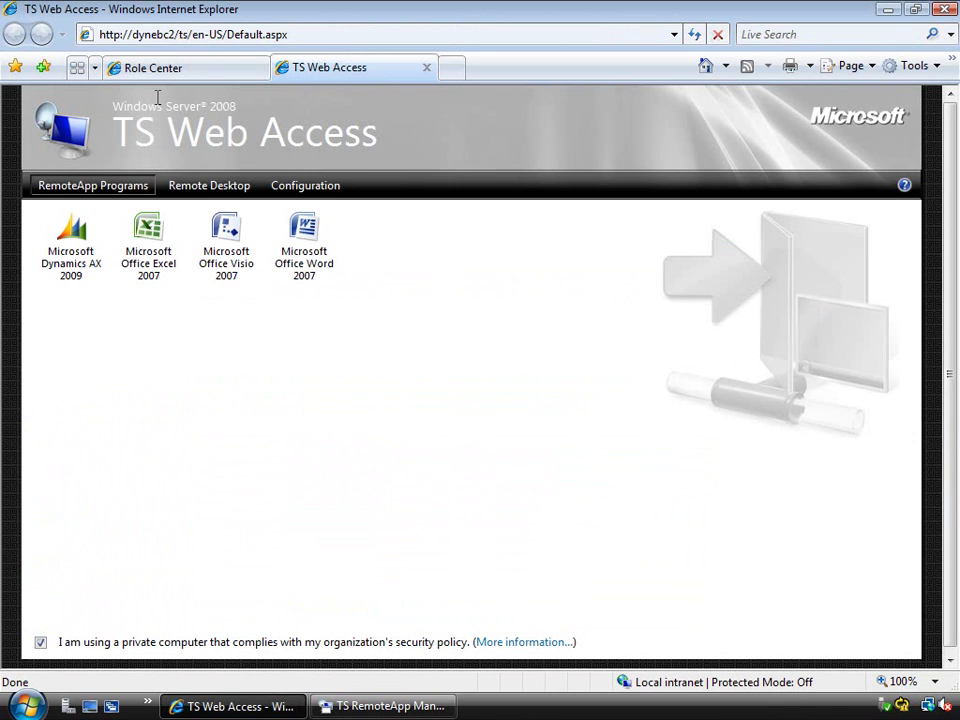
left_click(182, 38)
right_click(182, 38)
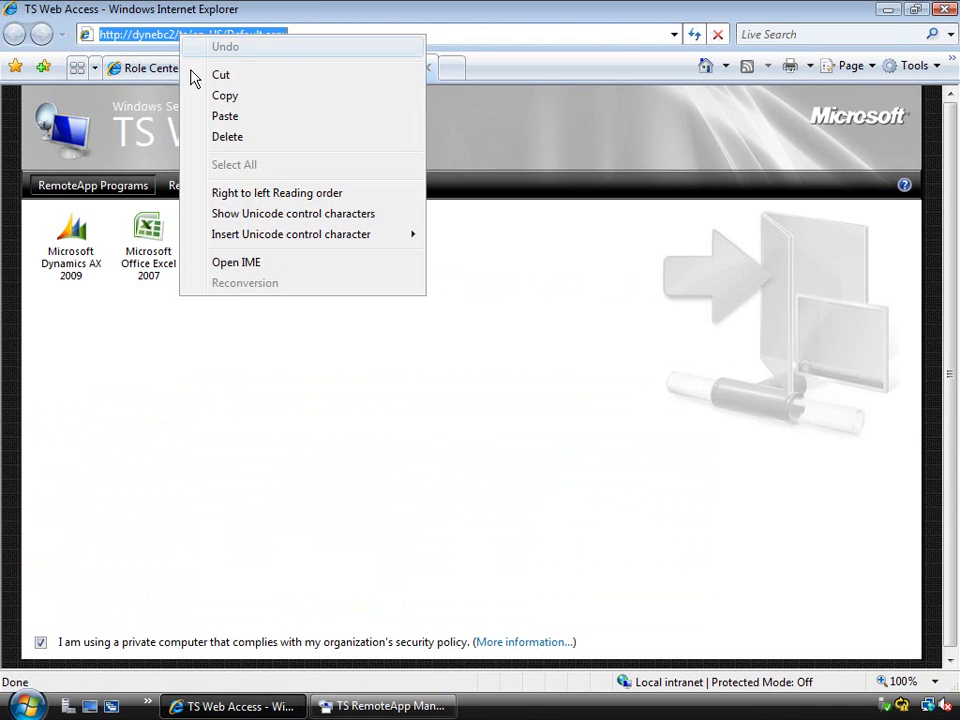
left_click(201, 101)
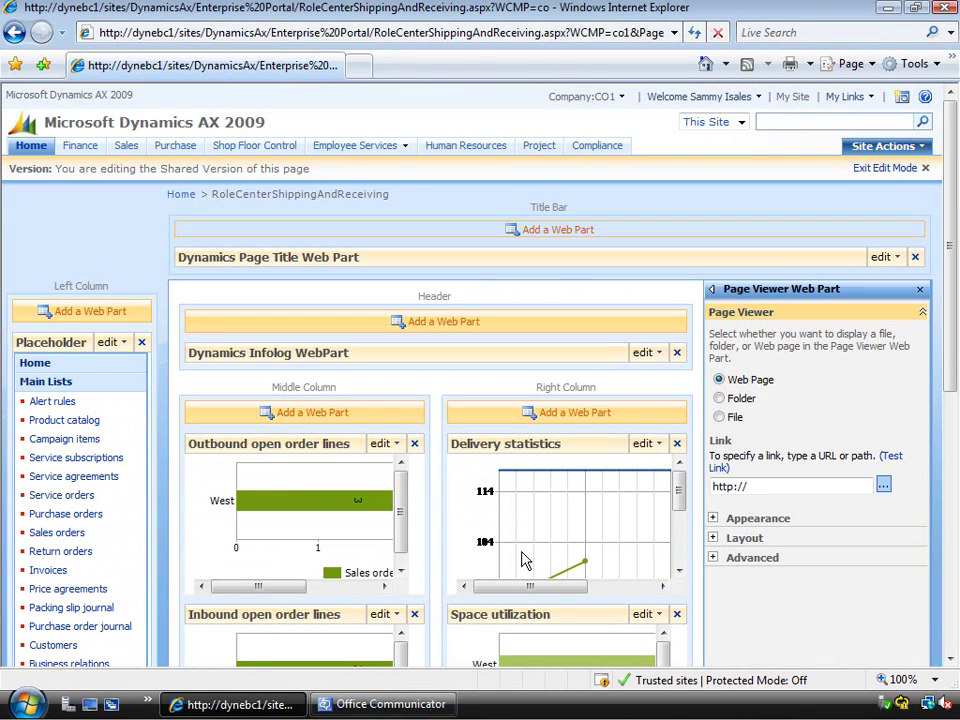
- Link the Page Viewer to the pasted TS Web Access URL with a fixed 8 Centimeters height, and apply
left_click(735, 487)
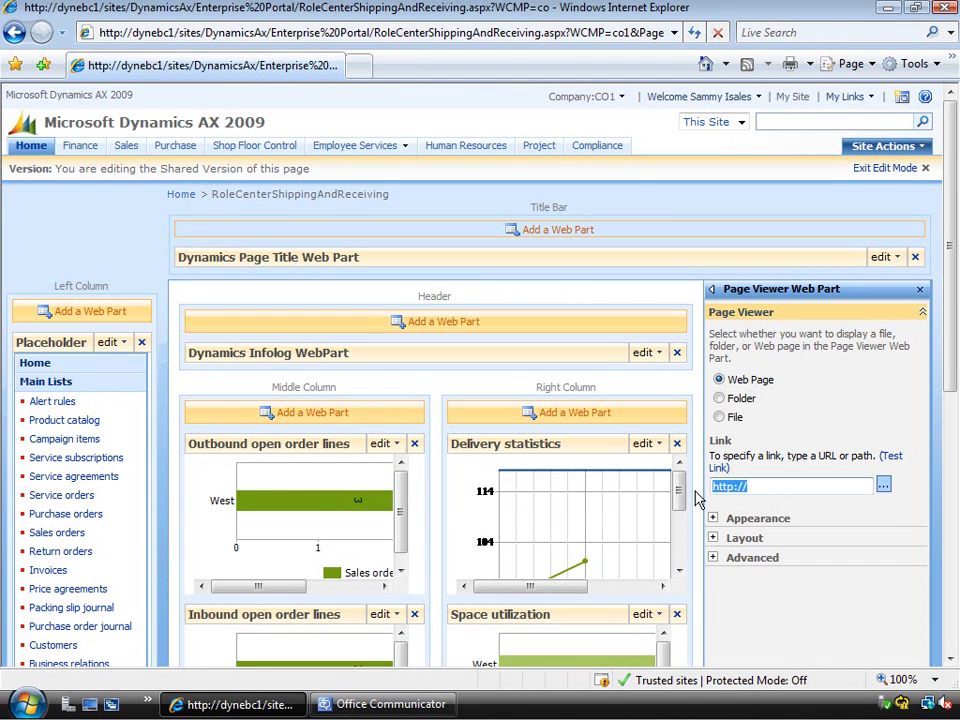
key("ctrl+v")
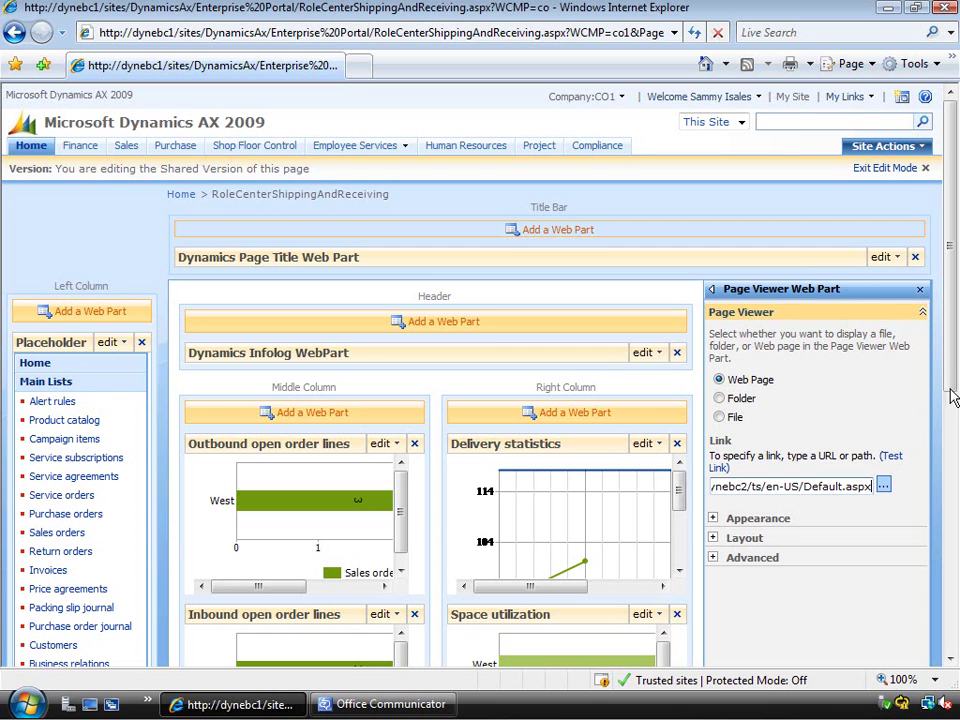
left_click_drag(952, 393, 952, 503)
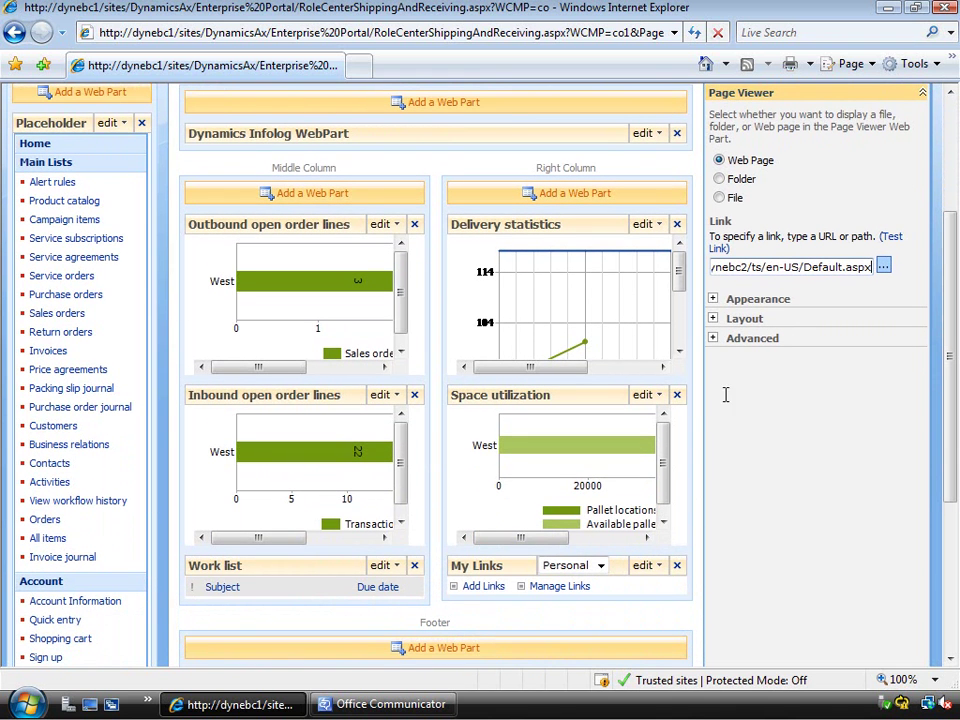
left_click(713, 318)
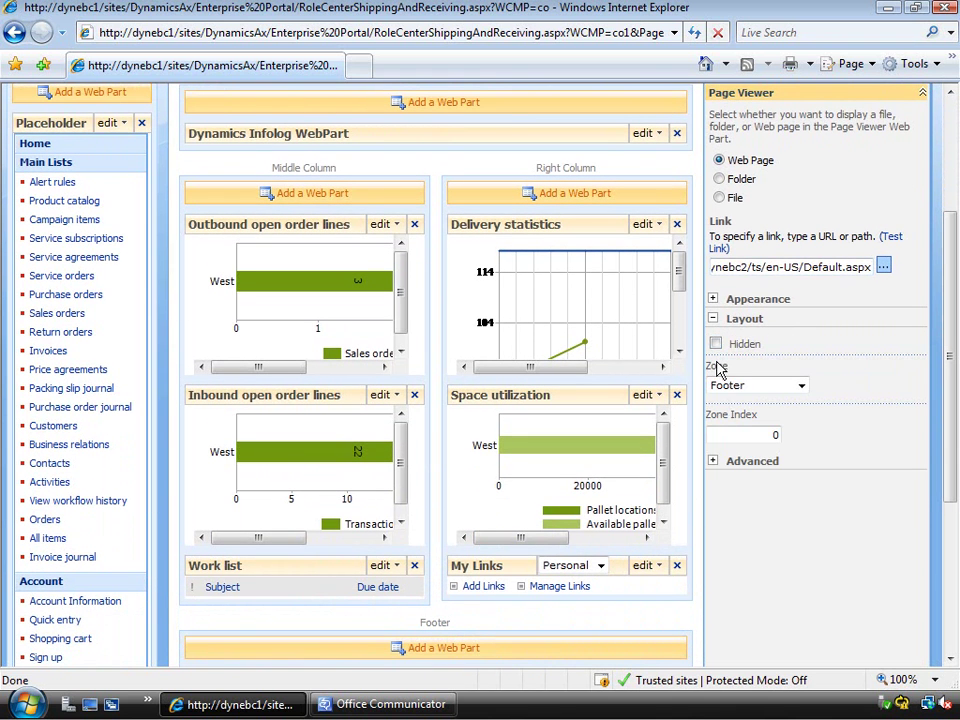
left_click(713, 298)
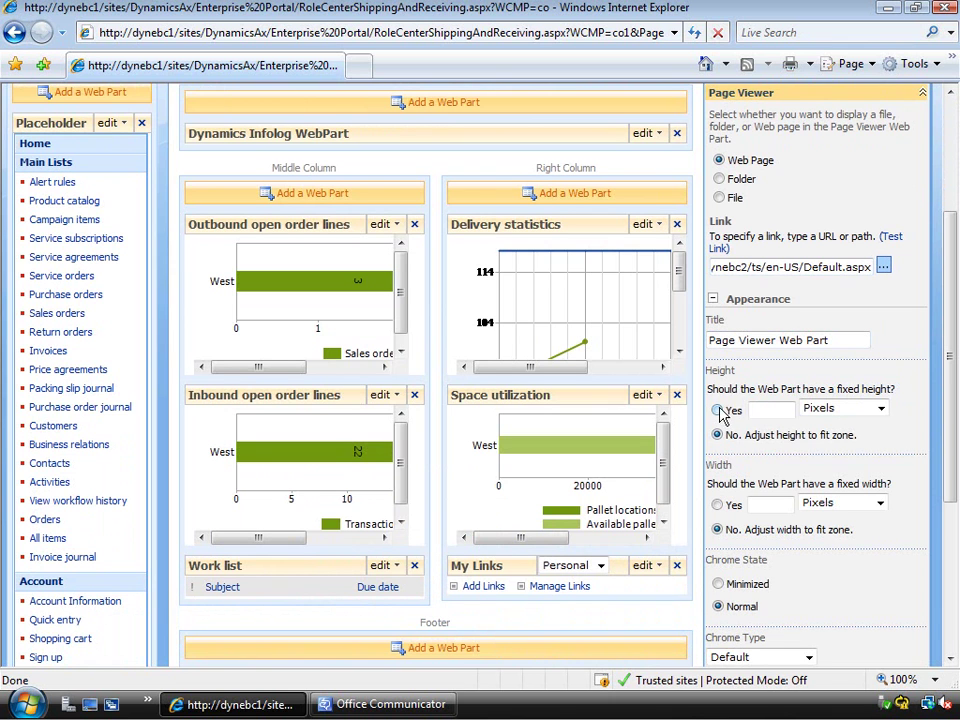
left_click(724, 412)
left_click(880, 408)
left_click(840, 426)
scroll(952, 463, "down", 5)
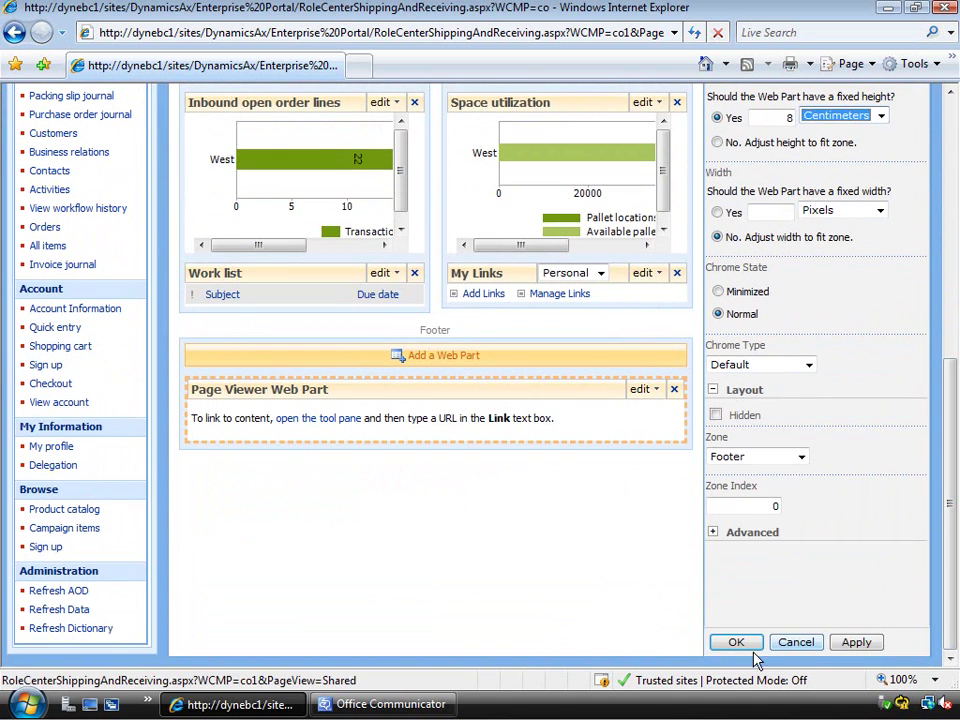
left_click(740, 644)
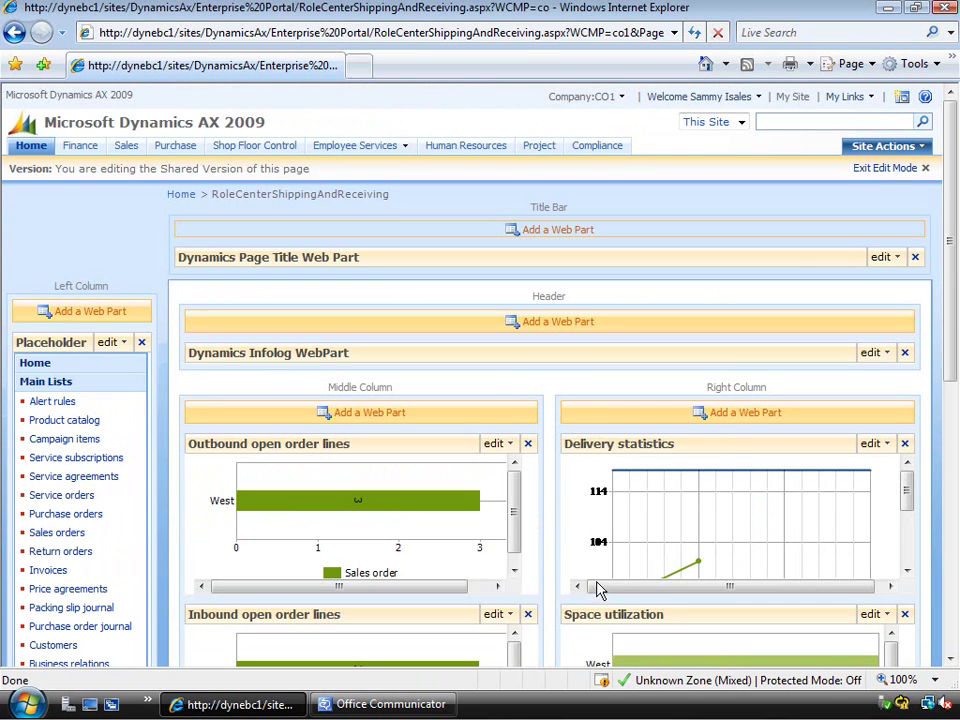
- Exit edit mode and scroll to the embedded list of Dynamics AX, Excel, Visio and Word
left_click(874, 174)
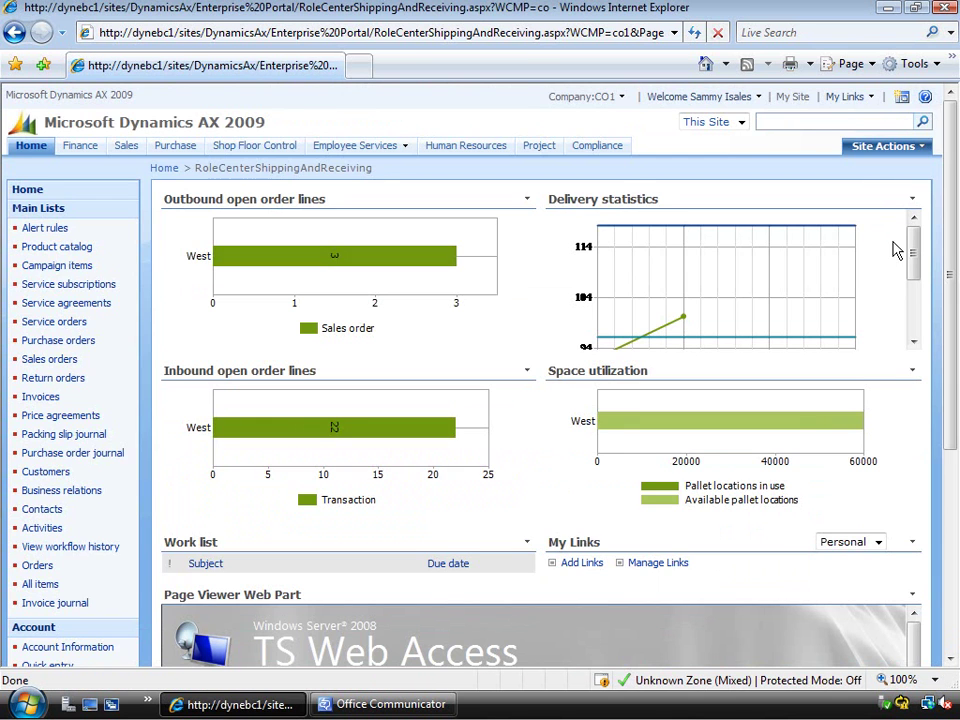
left_click_drag(952, 260, 952, 435)
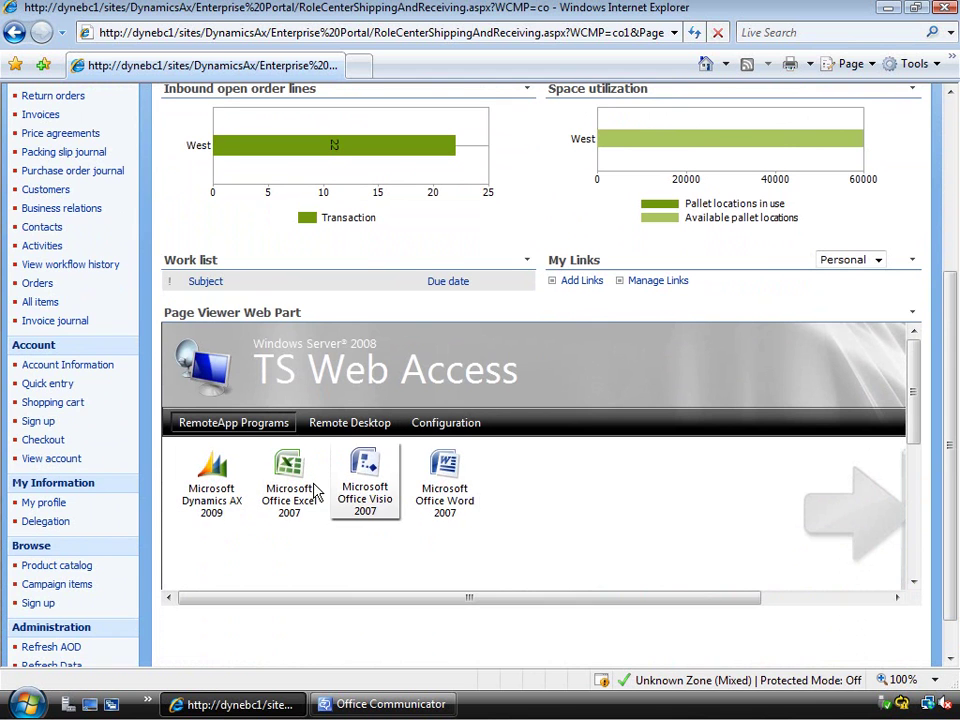
- Launch the Microsoft Dynamics AX 2009 RemoteApp from the portal and sign in with the domain user name and password
left_click(210, 478)
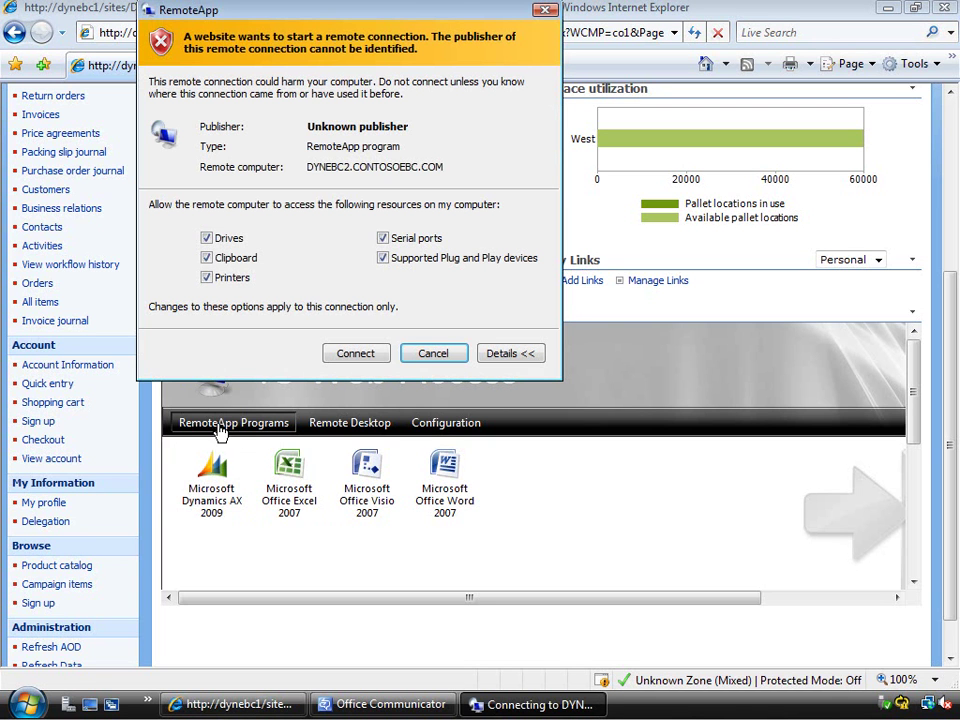
left_click(355, 354)
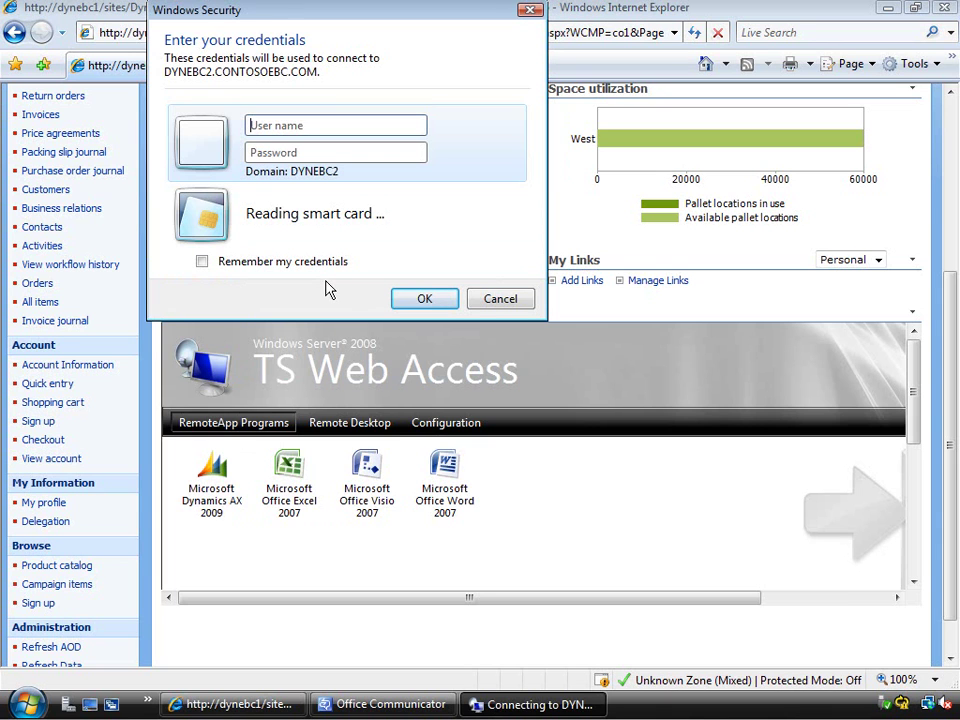
type("CONTOSOE")
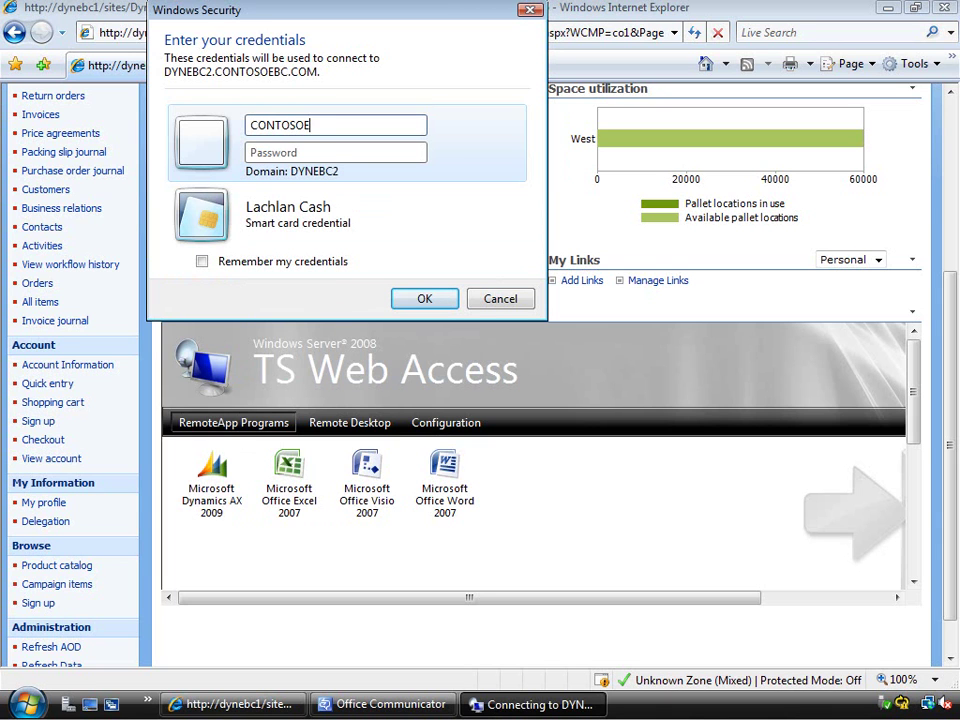
type("BC\\Sammy")
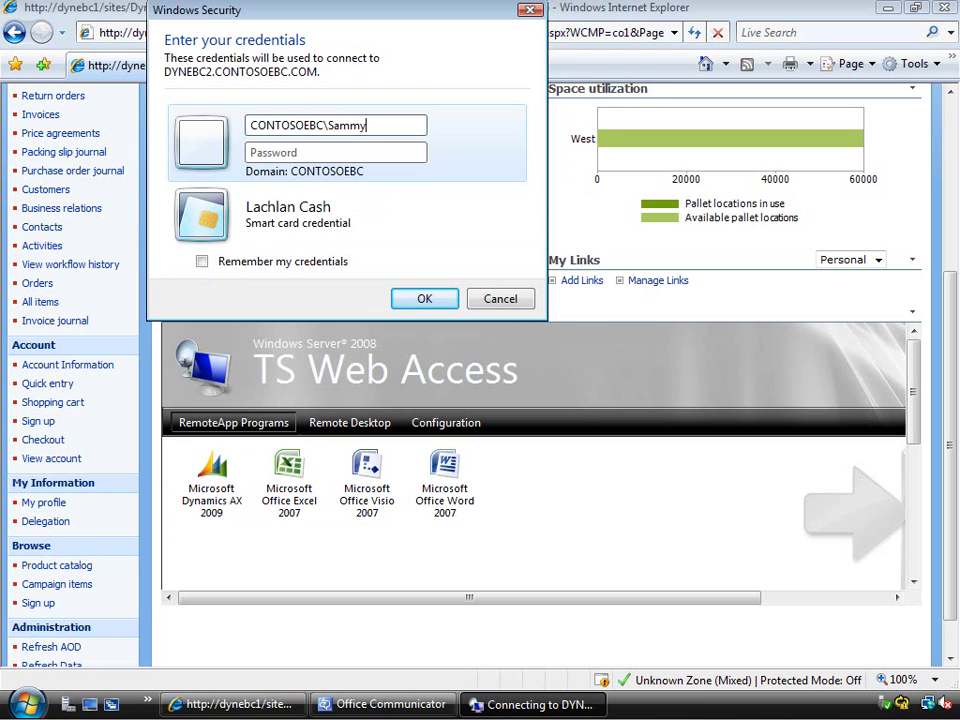
key("Tab")
type("pa")
left_click(424, 299)
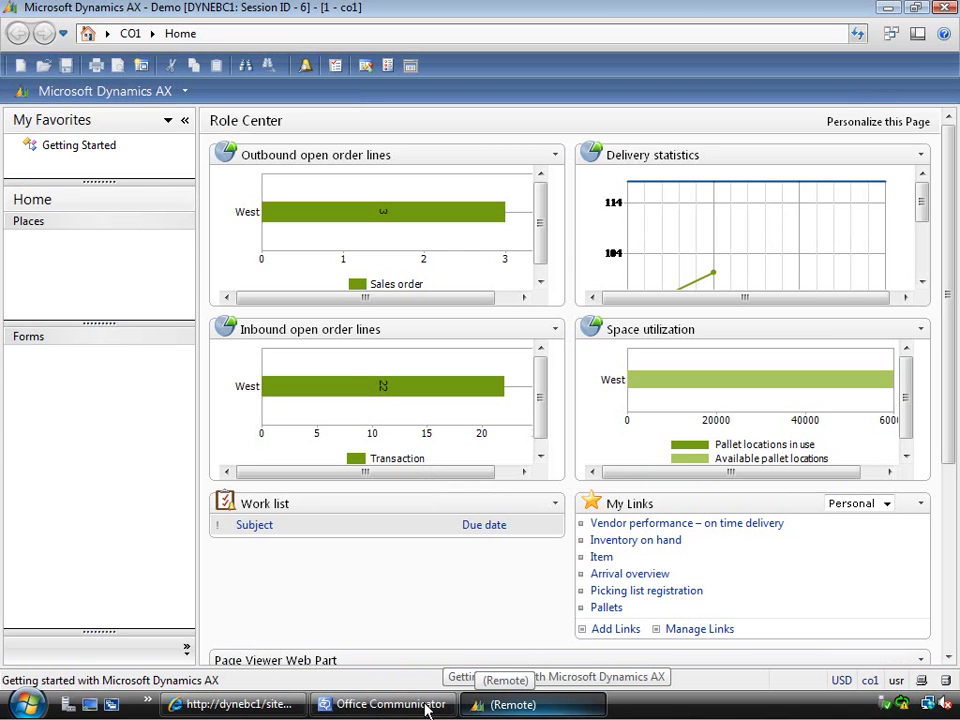
left_click(297, 705)
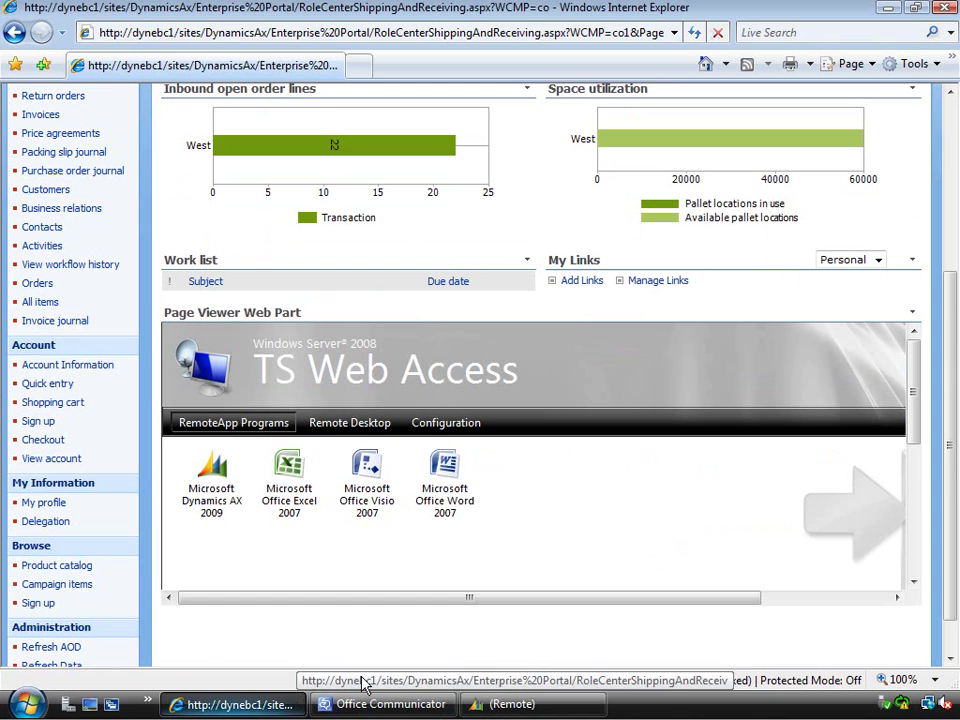
left_click_drag(943, 469, 950, 297)
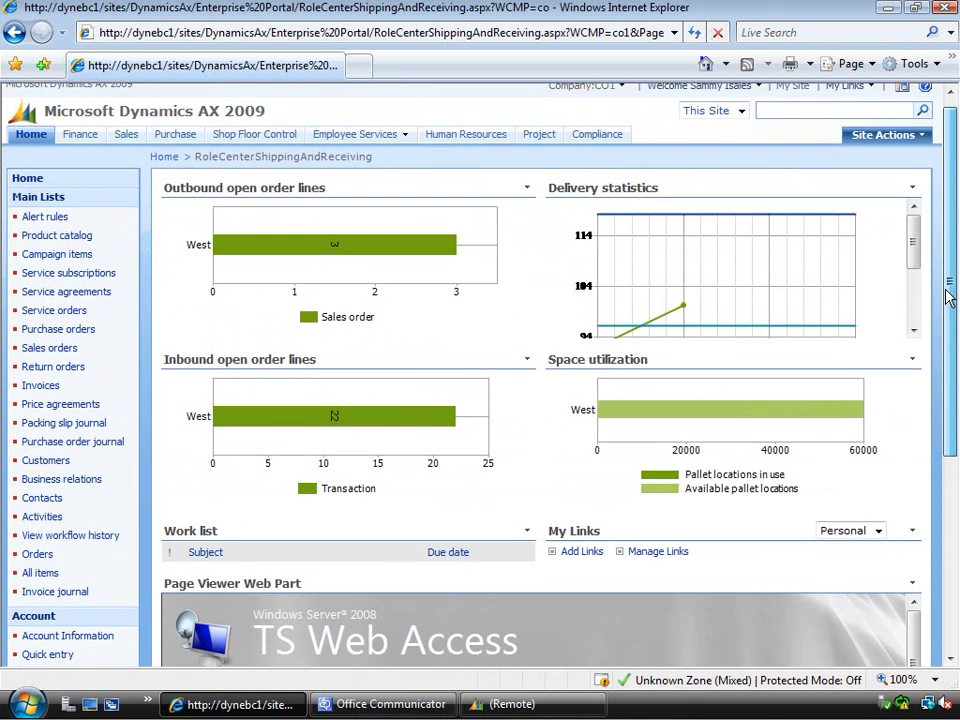
left_click(510, 706)
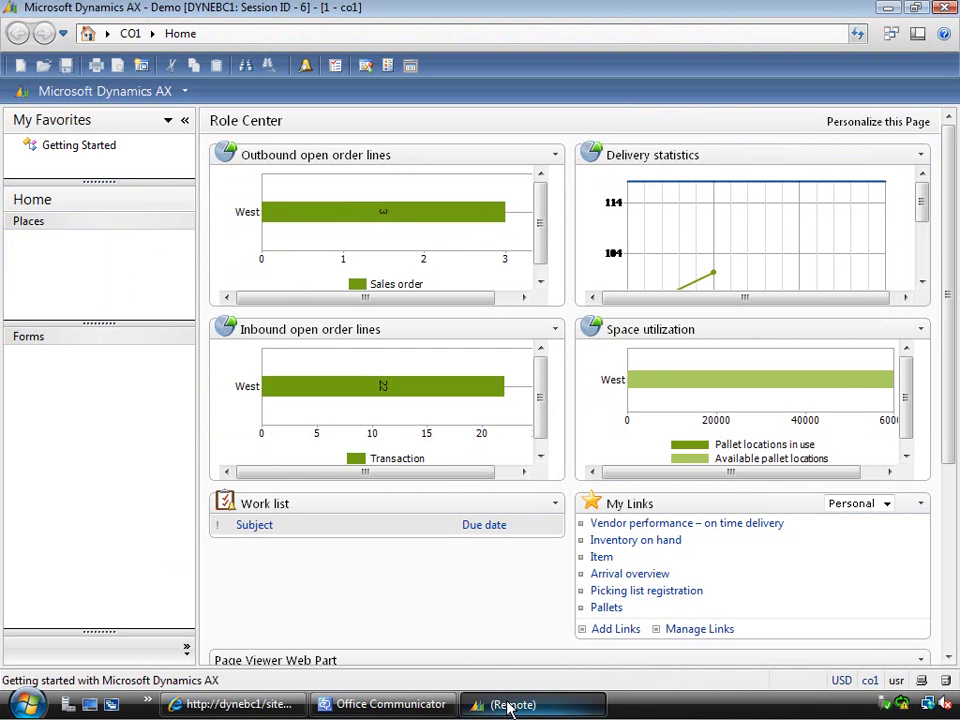